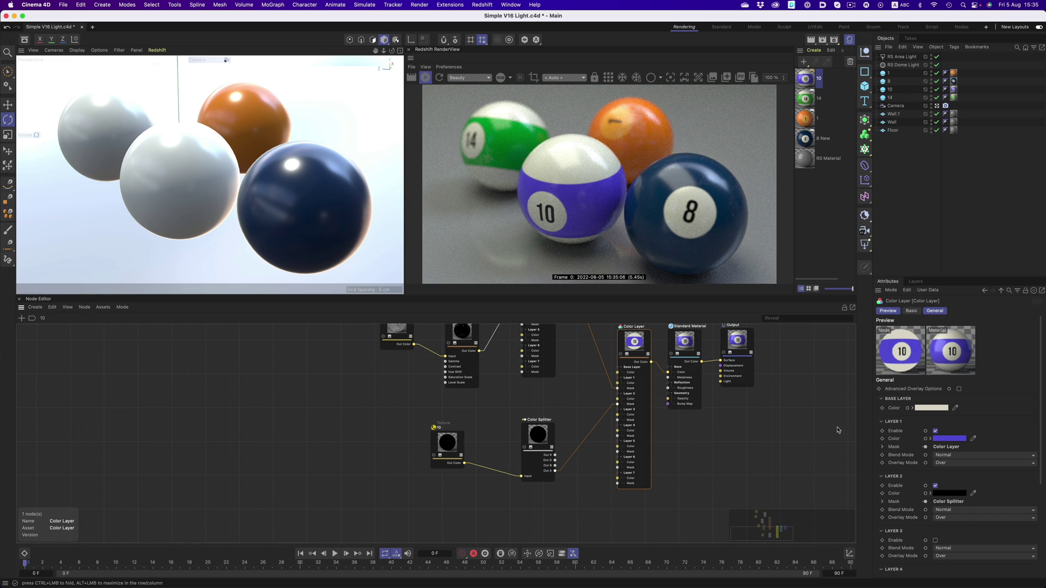
Make the 10 ball's Layer 1 colour magenta, then disable Layer 1.
{"action": "left_click", "coordinate": [949, 438]}
{"action": "left_click_drag", "start_coordinate": [996, 484], "coordinate": [1012, 483]}
{"action": "left_click", "coordinate": [867, 447]}
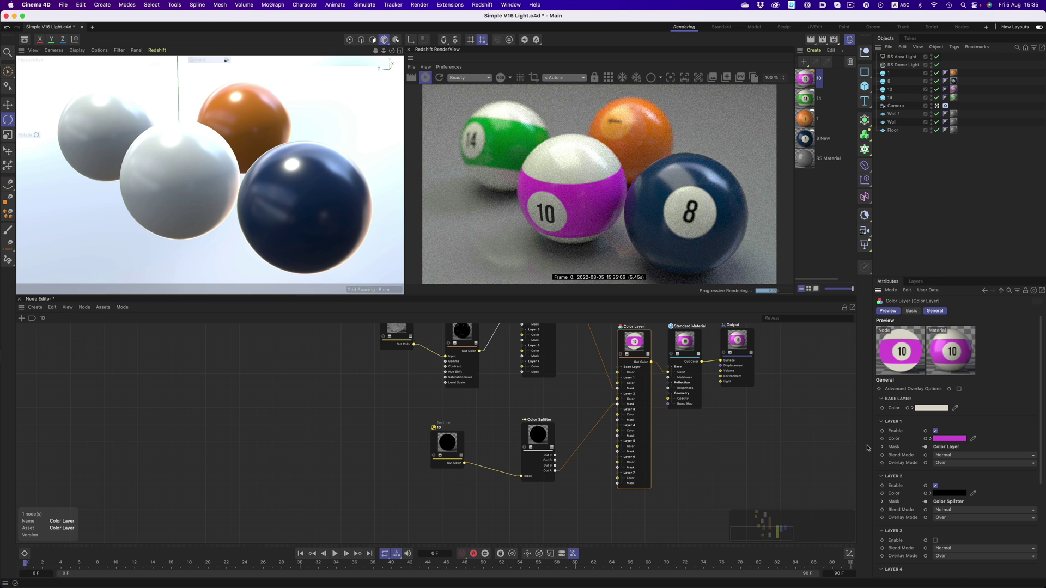
{"action": "left_click", "coordinate": [936, 432]}
Change Layer 2's colour from black to blue.
{"action": "left_click", "coordinate": [949, 477]}
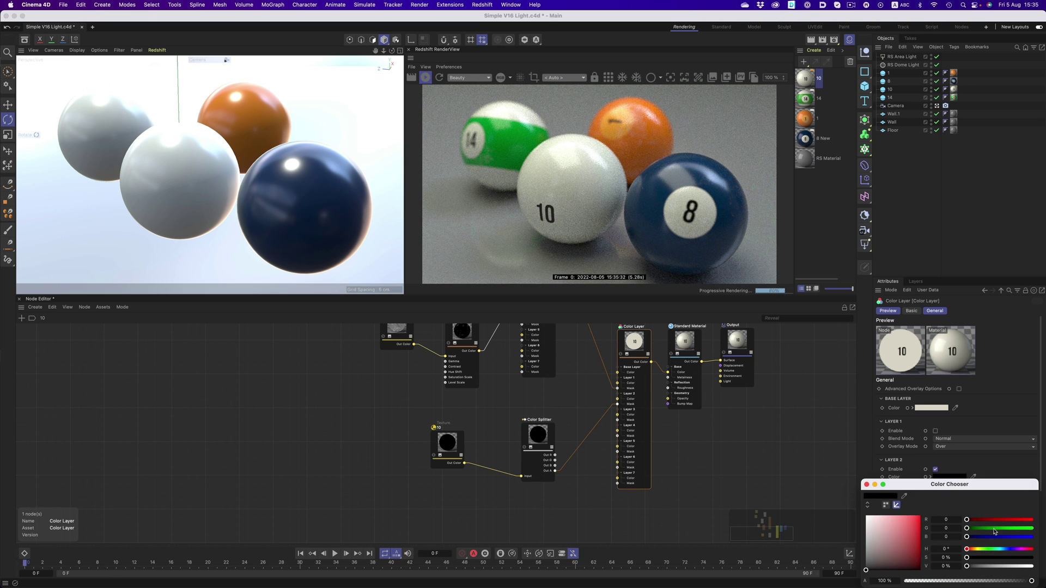
{"action": "left_click_drag", "start_coordinate": [995, 536], "coordinate": [1024, 536]}
{"action": "left_click", "coordinate": [866, 484]}
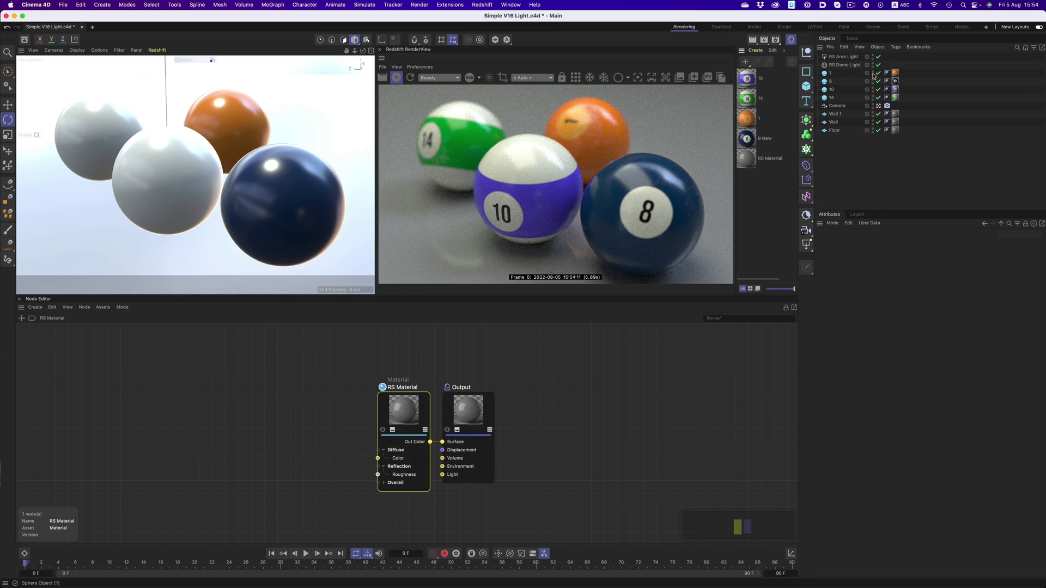
Hide balls 1, 8 and 14, and select both lights, the camera, walls and floor.
{"action": "left_click_drag", "start_coordinate": [874, 73], "coordinate": [874, 81]}
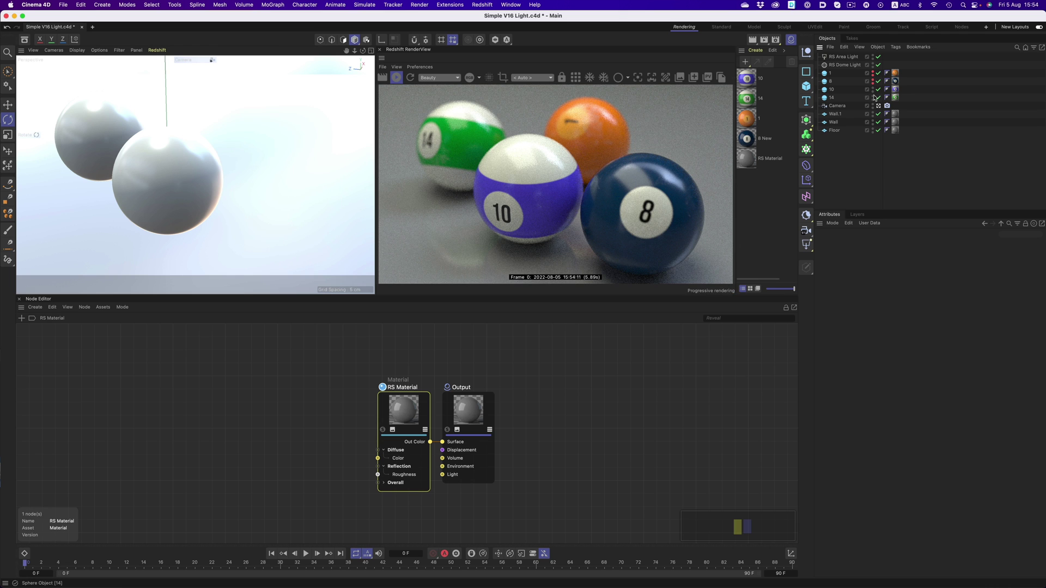
{"action": "left_click", "coordinate": [874, 98]}
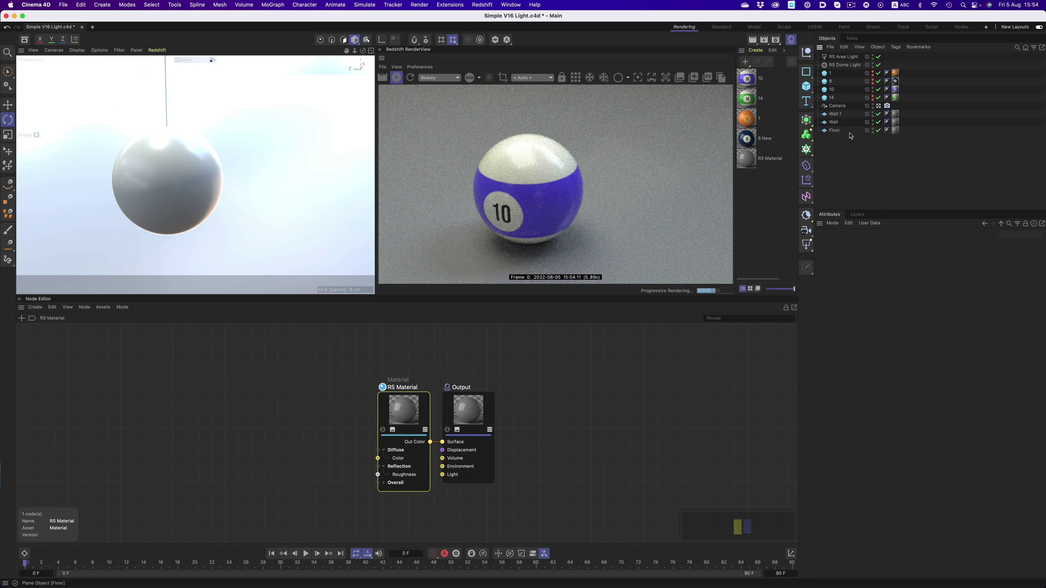
{"action": "left_click_drag", "start_coordinate": [850, 136], "coordinate": [837, 107]}
{"action": "left_click", "coordinate": [842, 64], "text": "ctrl"}
{"action": "left_click", "coordinate": [841, 57], "text": "ctrl"}
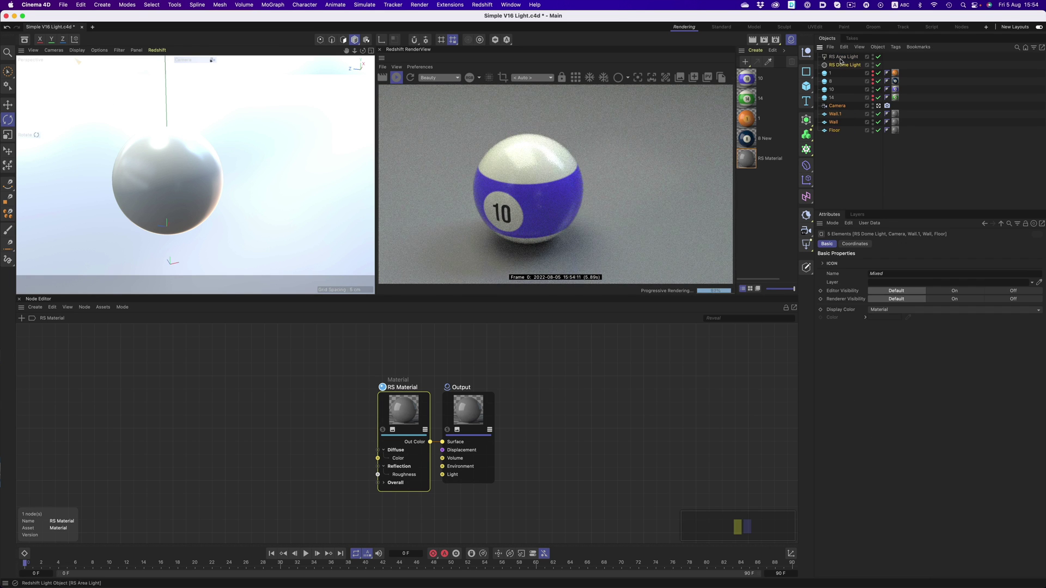
Group the selected objects into a null named 'Scene'.
{"action": "key", "text": "alt+g"}
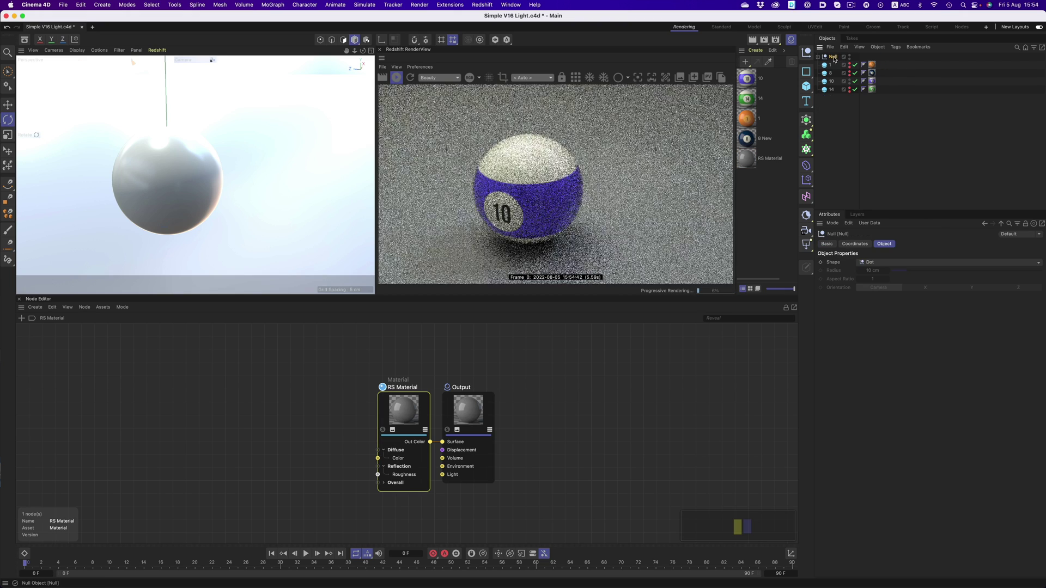
{"action": "double_click", "coordinate": [833, 90]}
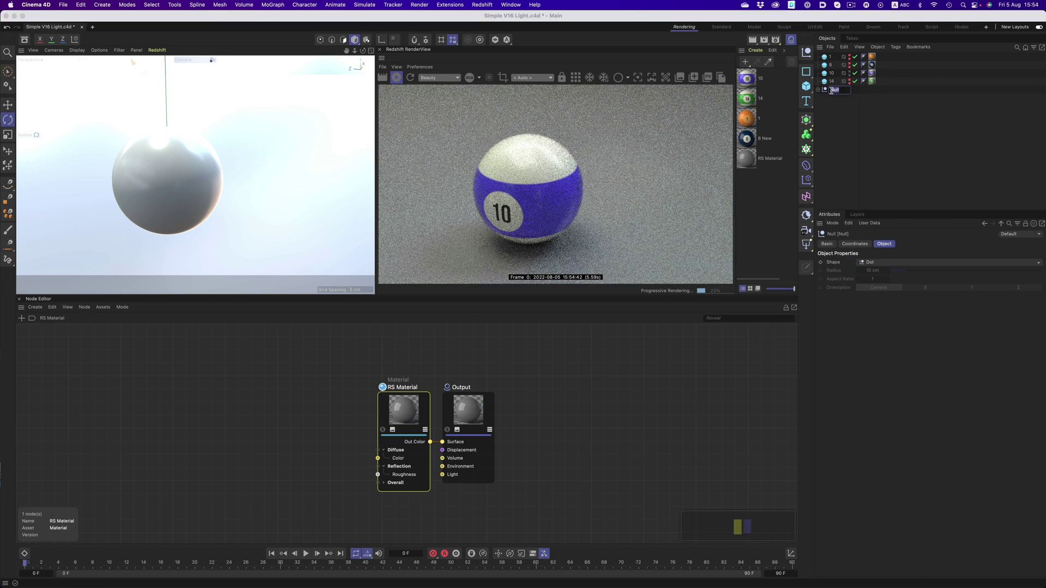
{"action": "type", "text": "Scene"}
{"action": "key", "text": "Return"}
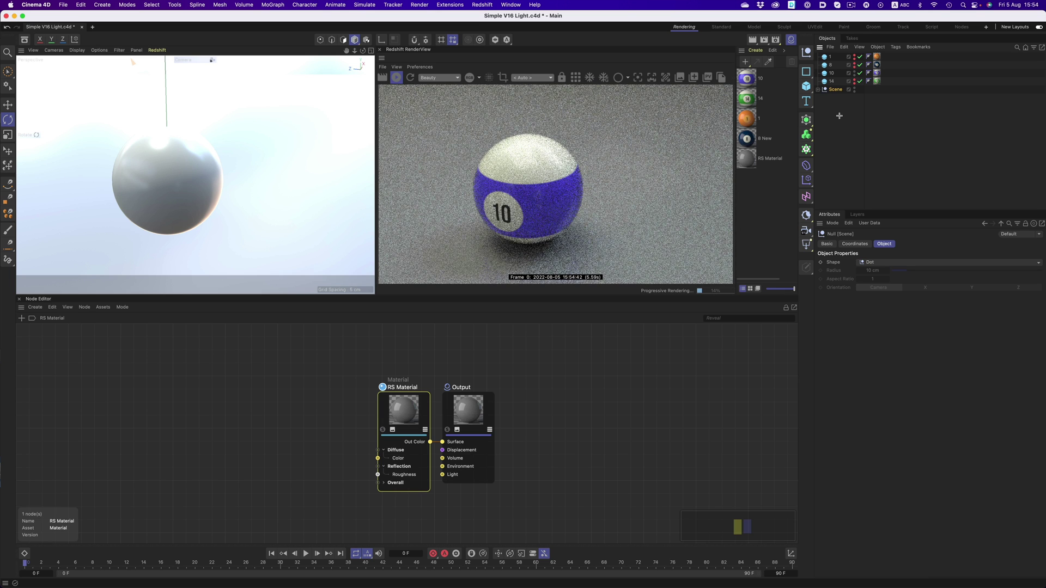
{"action": "left_click", "coordinate": [840, 117]}
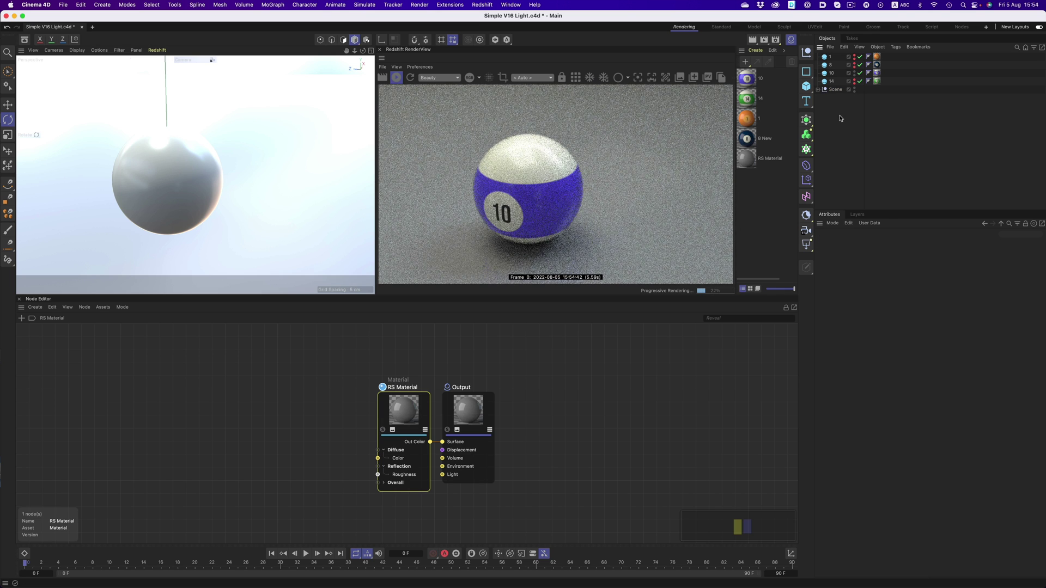
Apply a new RS material to the 10 ball and add a Standard Material node.
{"action": "double_click", "coordinate": [757, 196]}
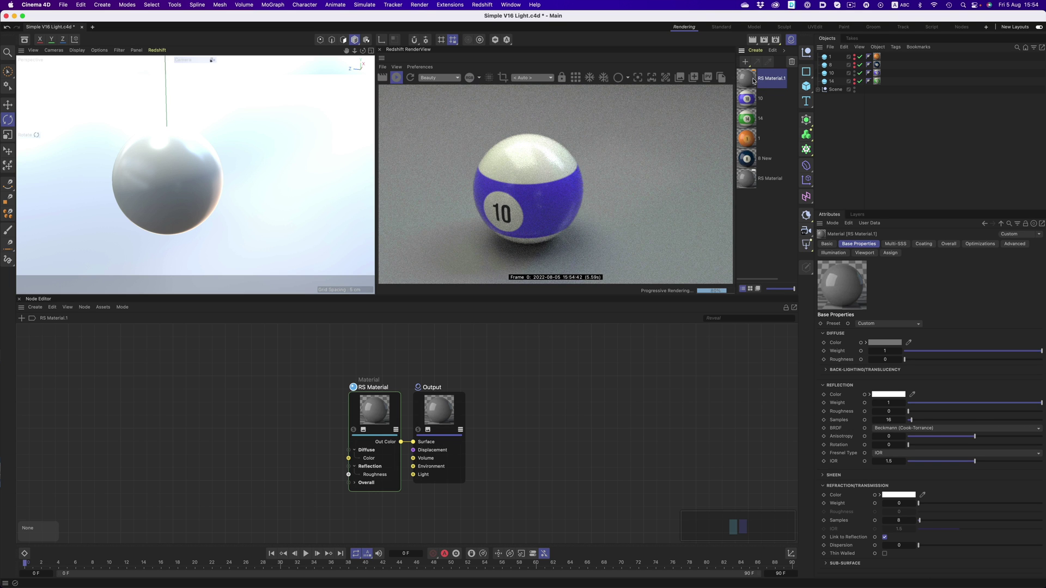
{"action": "left_click_drag", "start_coordinate": [878, 72], "coordinate": [877, 73]}
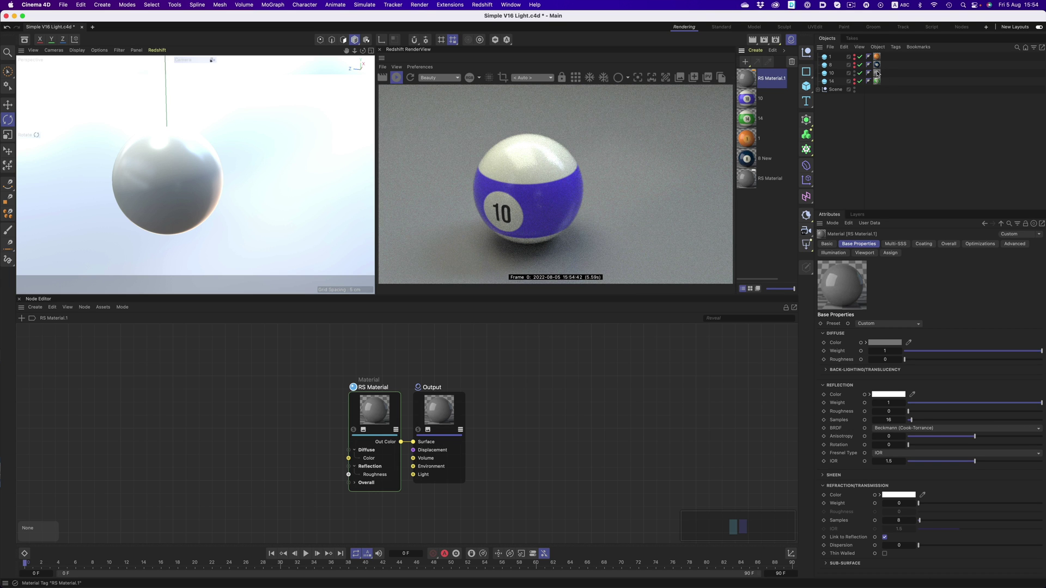
{"action": "double_click", "coordinate": [560, 388]}
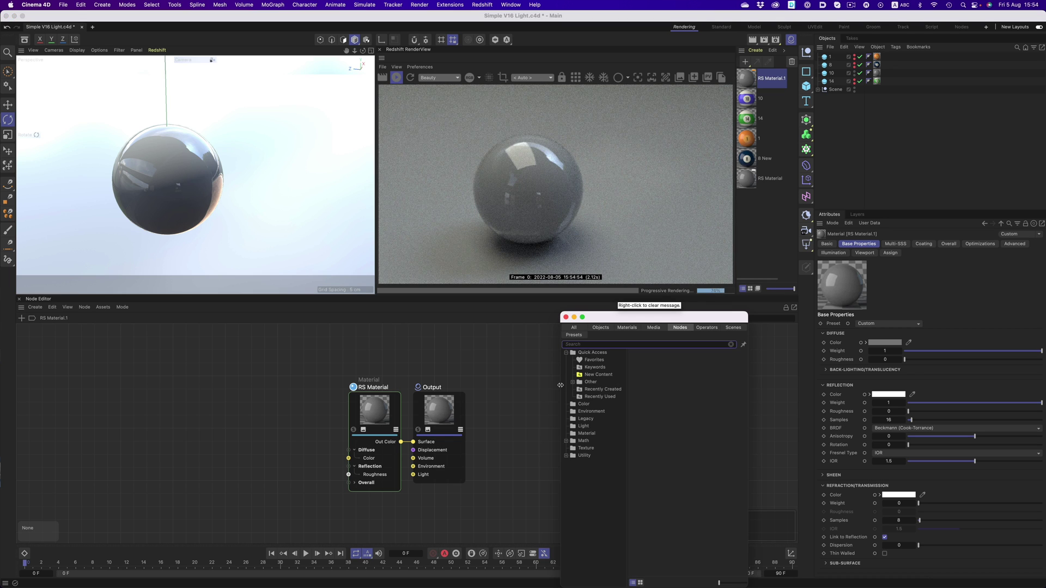
{"action": "type", "text": "standa"}
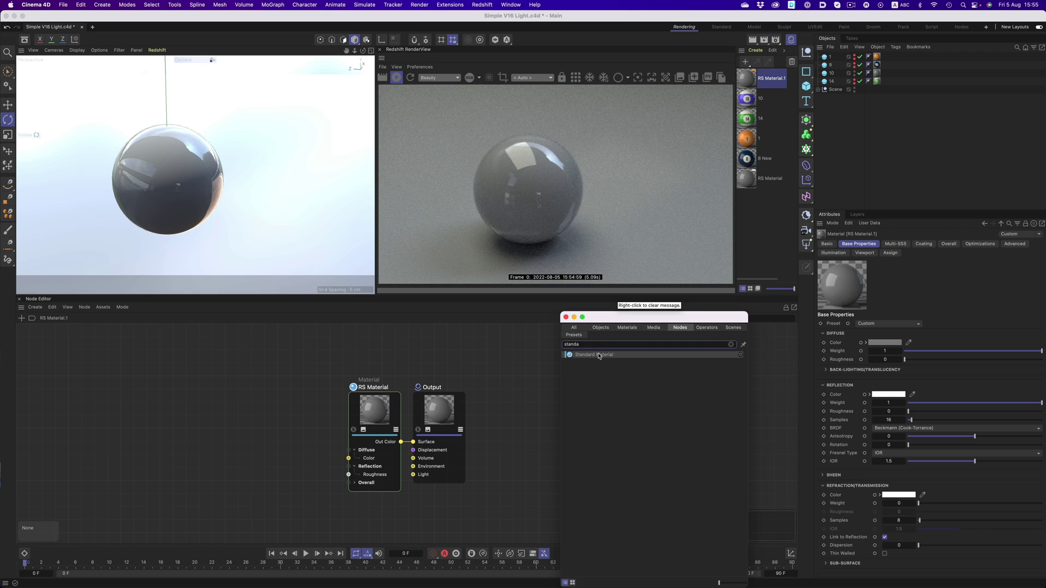
{"action": "left_click_drag", "start_coordinate": [599, 356], "coordinate": [308, 395]}
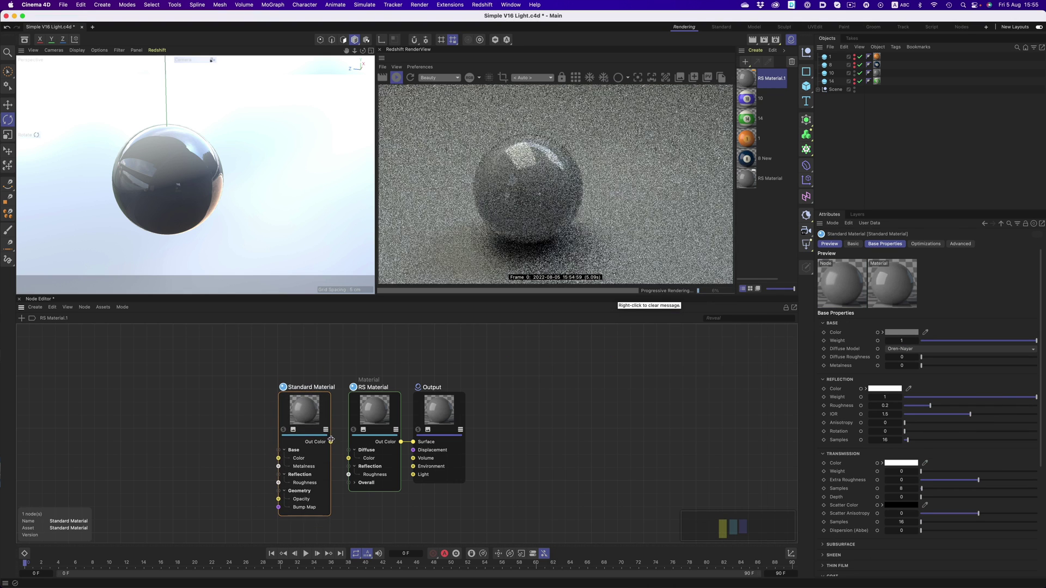
Wire the Standard Material into Output's Surface and delete the old RS Material node.
{"action": "left_click_drag", "start_coordinate": [418, 445], "coordinate": [414, 442]}
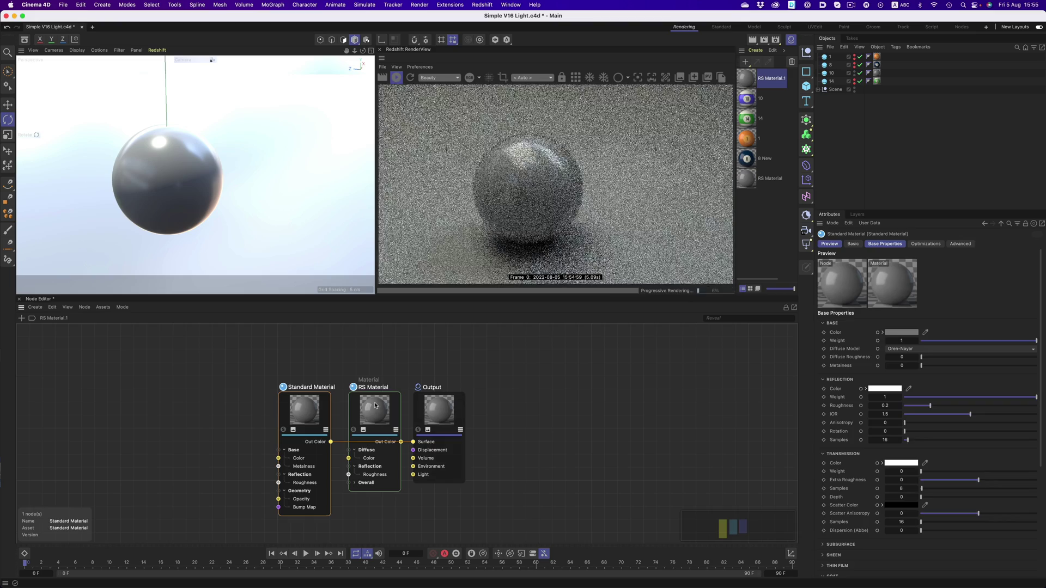
{"action": "left_click", "coordinate": [375, 406]}
{"action": "key", "text": "Delete"}
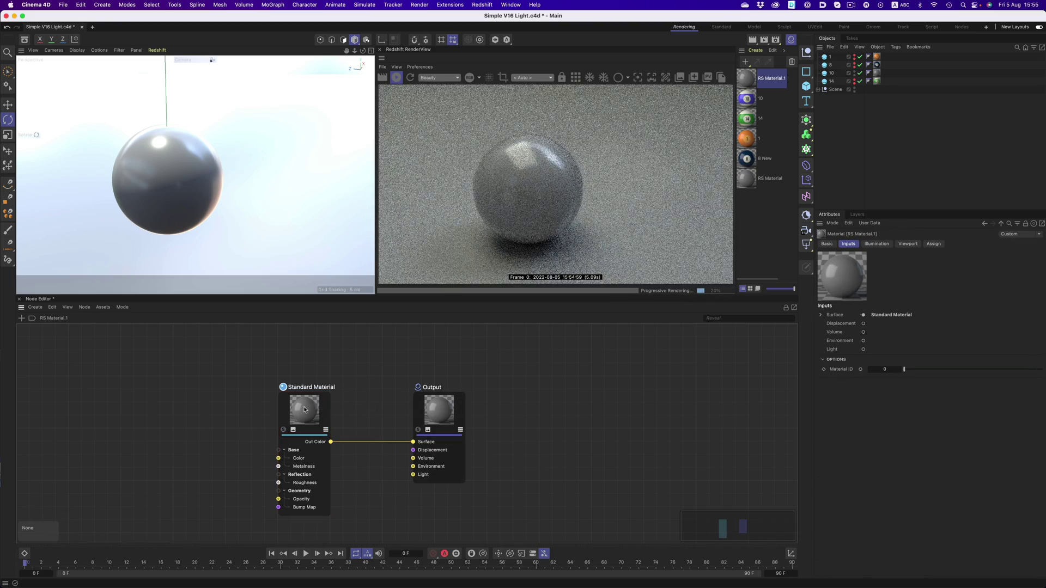
{"action": "left_click_drag", "start_coordinate": [304, 410], "coordinate": [331, 401]}
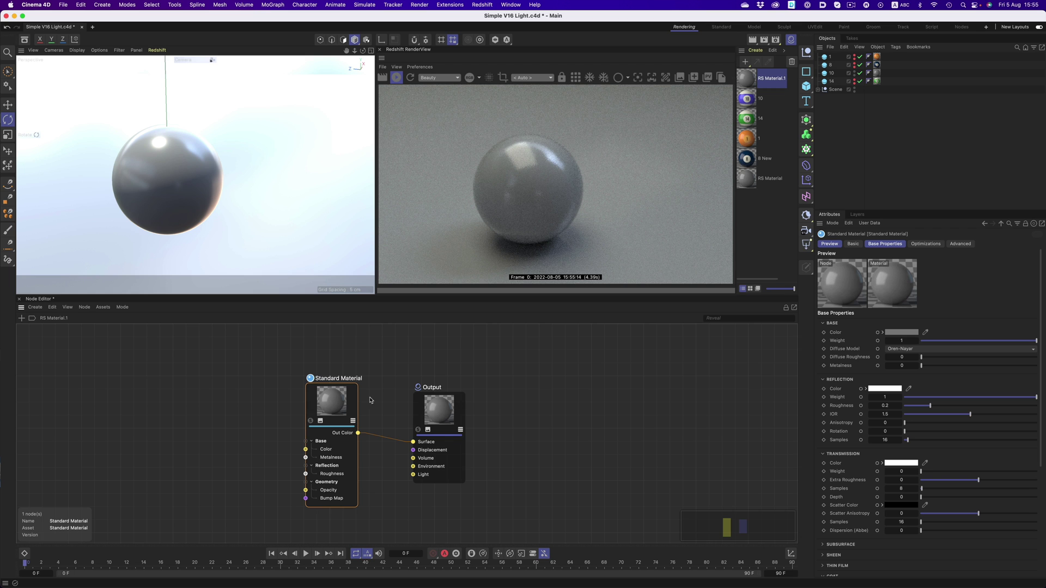
Feed a Color Layer node into the Standard Material's Color with Layer 1 disabled.
{"action": "left_click", "coordinate": [616, 394]}
{"action": "key", "text": "shift+c"}
{"action": "type", "text": "layer"}
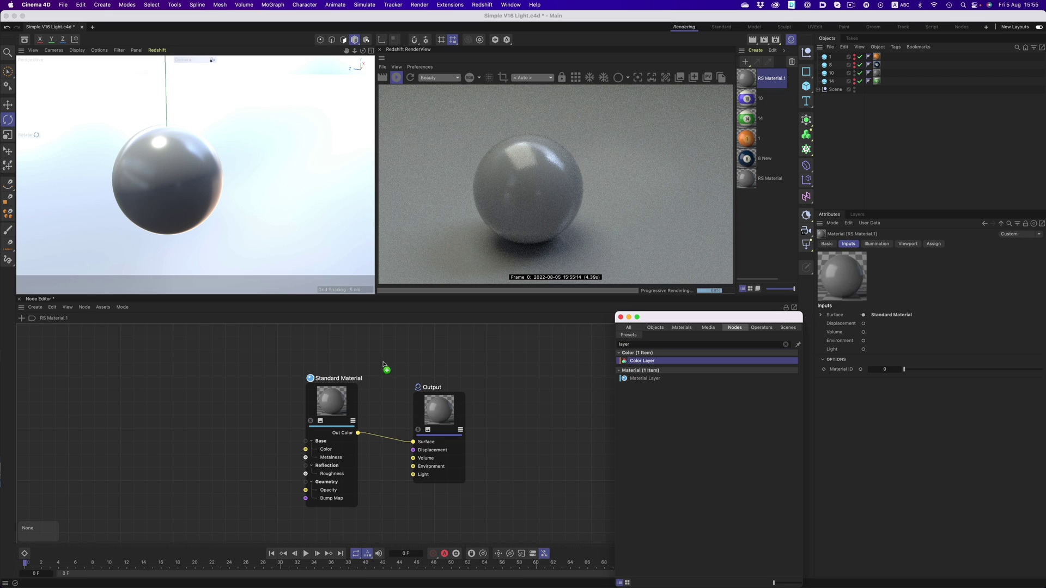
{"action": "left_click_drag", "start_coordinate": [631, 361], "coordinate": [239, 369]}
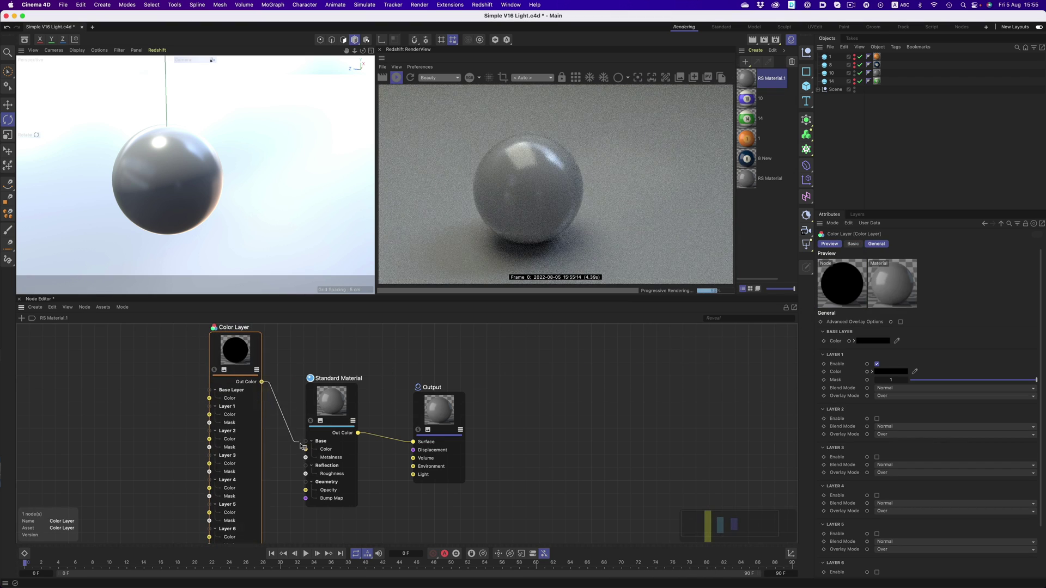
{"action": "left_click_drag", "start_coordinate": [306, 452], "coordinate": [305, 450]}
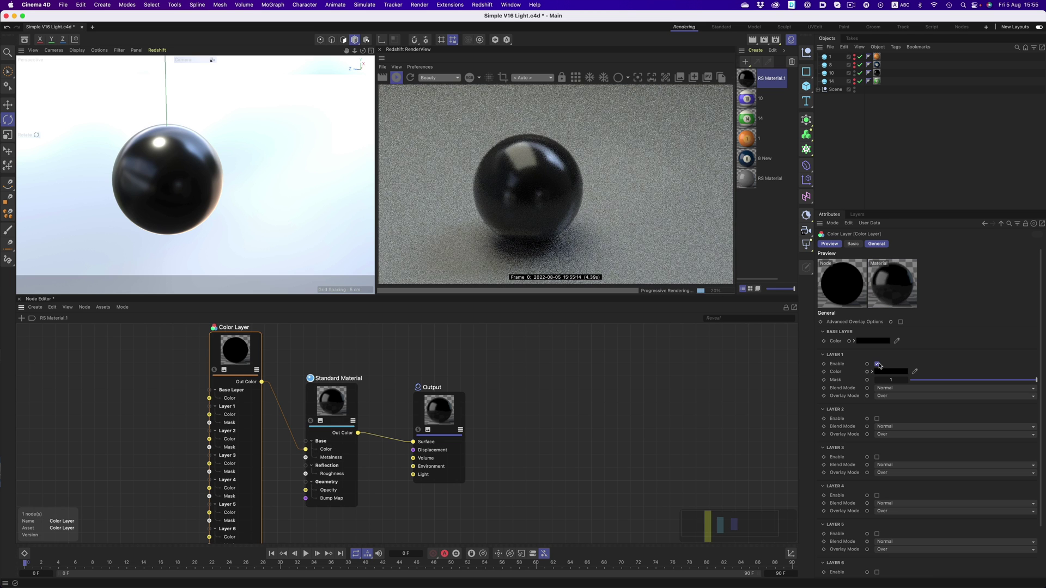
{"action": "left_click", "coordinate": [877, 364]}
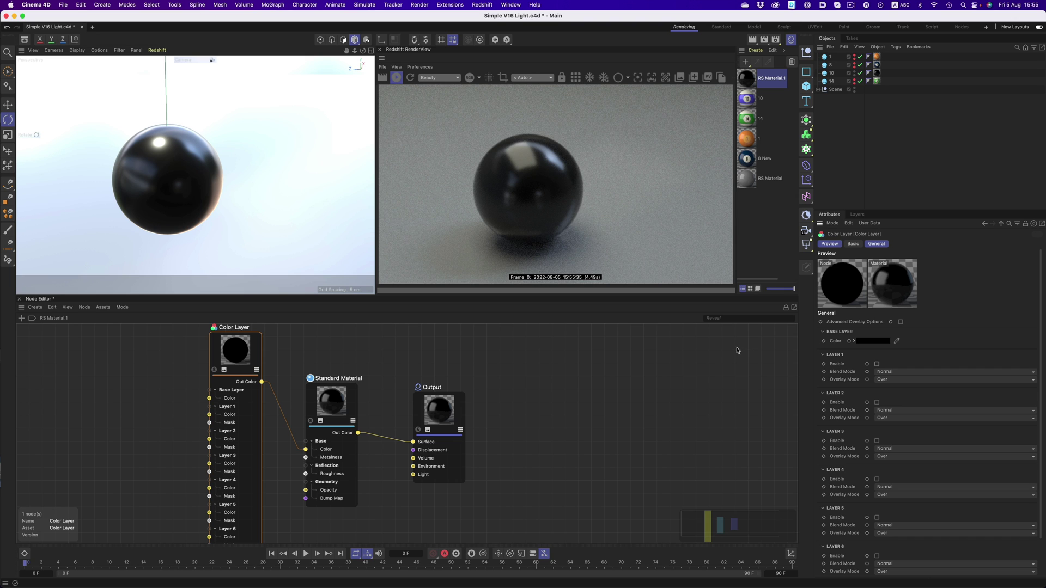
Make the Color Layer's base red and enable Layer 1 in pure blue.
{"action": "left_click", "coordinate": [875, 341]}
{"action": "left_click", "coordinate": [794, 355]}
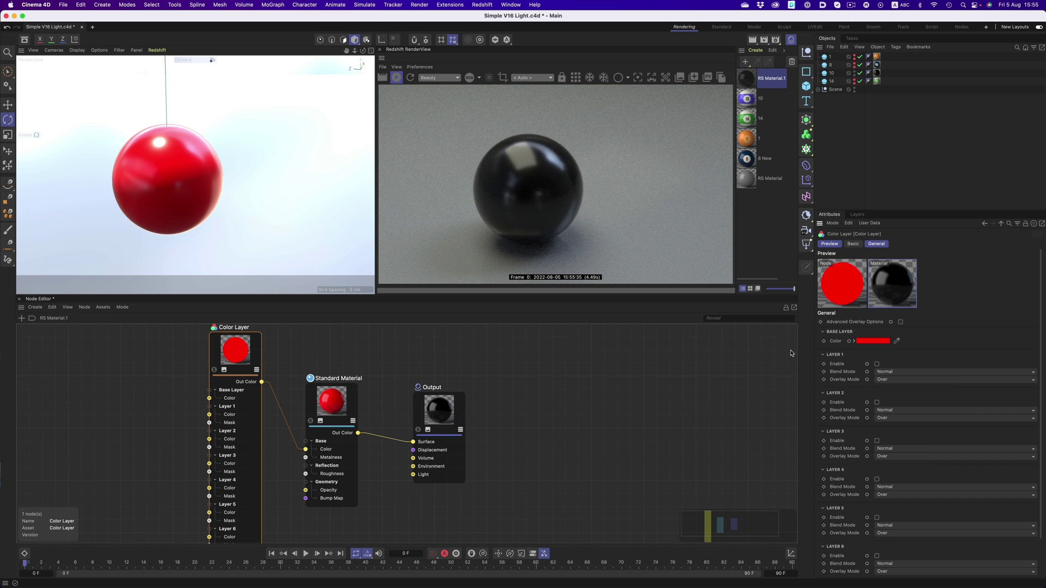
{"action": "left_click", "coordinate": [877, 364]}
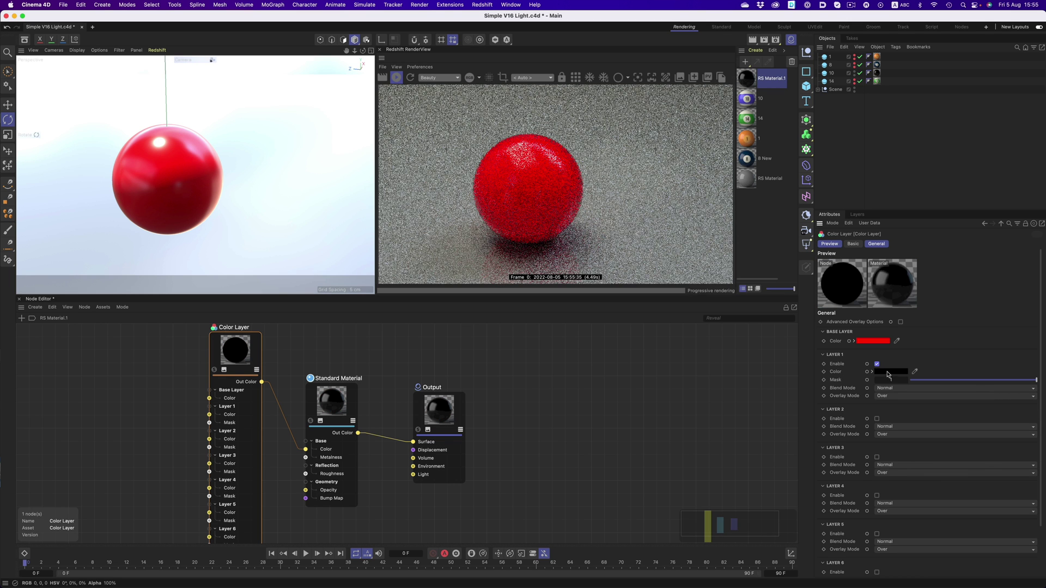
{"action": "left_click", "coordinate": [890, 372]}
{"action": "left_click_drag", "start_coordinate": [937, 432], "coordinate": [974, 433]}
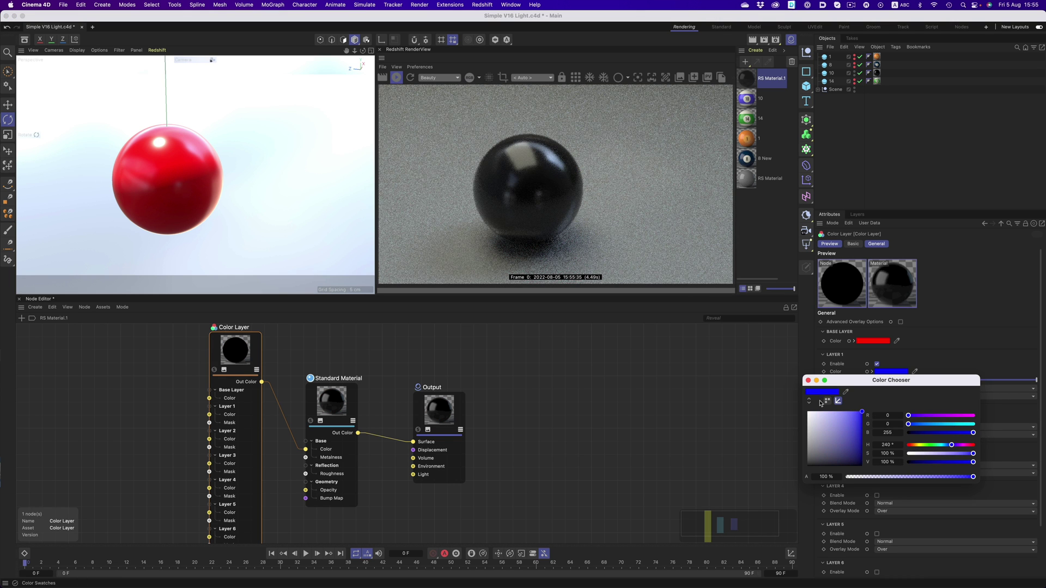
{"action": "left_click", "coordinate": [808, 380]}
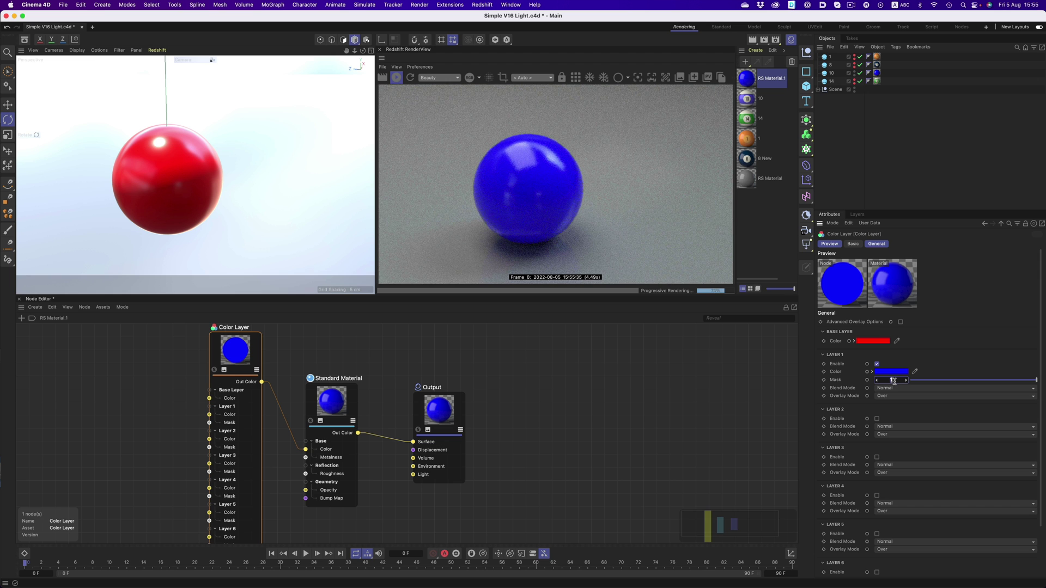
Try Layer 1's mask at 50, then raise it back to full.
{"action": "type", "text": "50"}
{"action": "key", "text": "Return"}
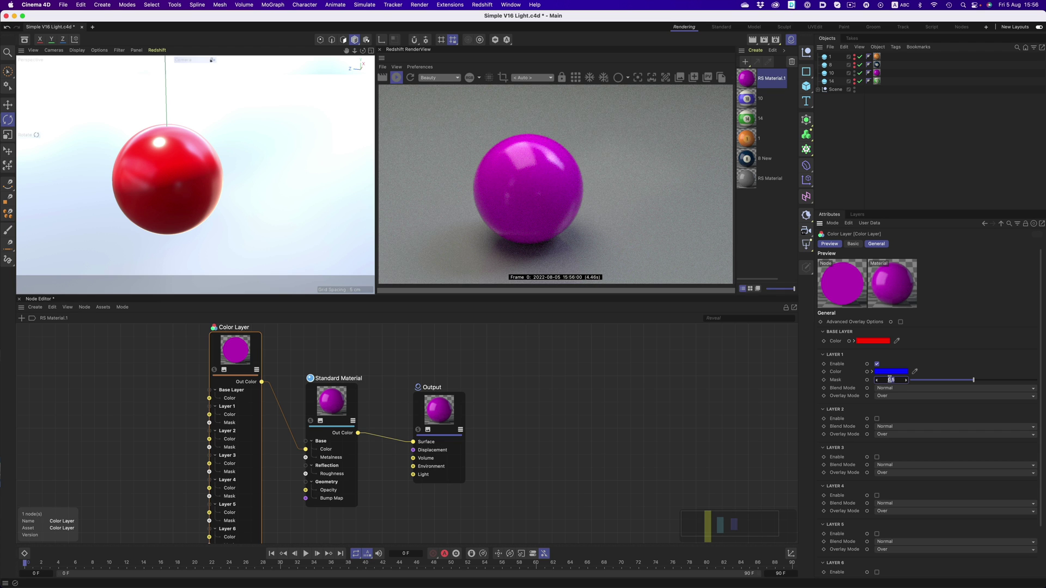
{"action": "left_click_drag", "start_coordinate": [889, 380], "coordinate": [927, 380]}
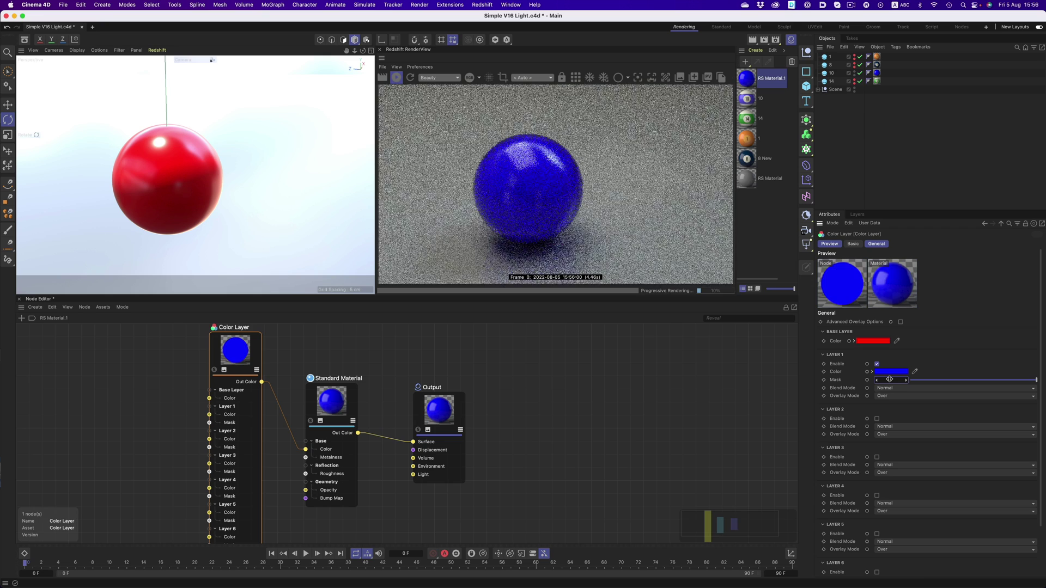
Add a Ramp node to the left of the Color Layer.
{"action": "double_click", "coordinate": [596, 384]}
{"action": "type", "text": "gradie"}
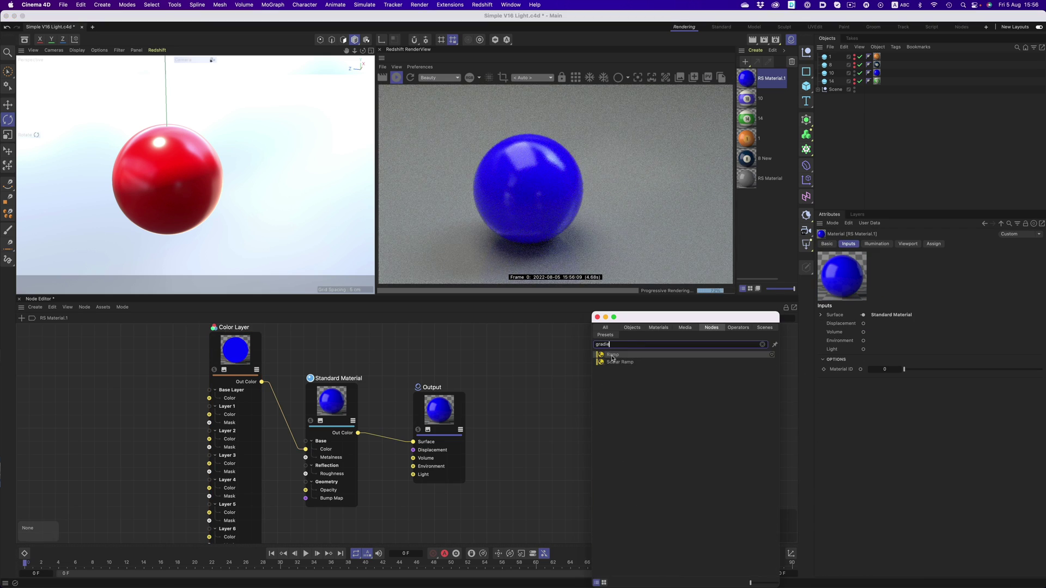
{"action": "key", "text": "Return"}
{"action": "left_click", "coordinate": [176, 389]}
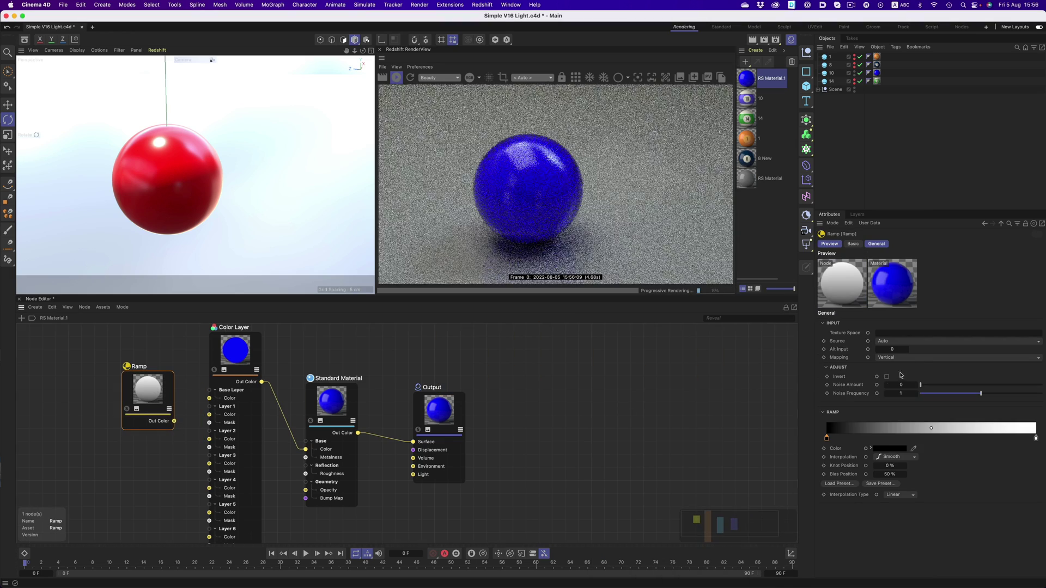
Set the Ramp to Horizontal, wire it to Layer 1's Mask, and sharpen its transition.
{"action": "left_click", "coordinate": [924, 358]}
{"action": "left_click", "coordinate": [922, 387]}
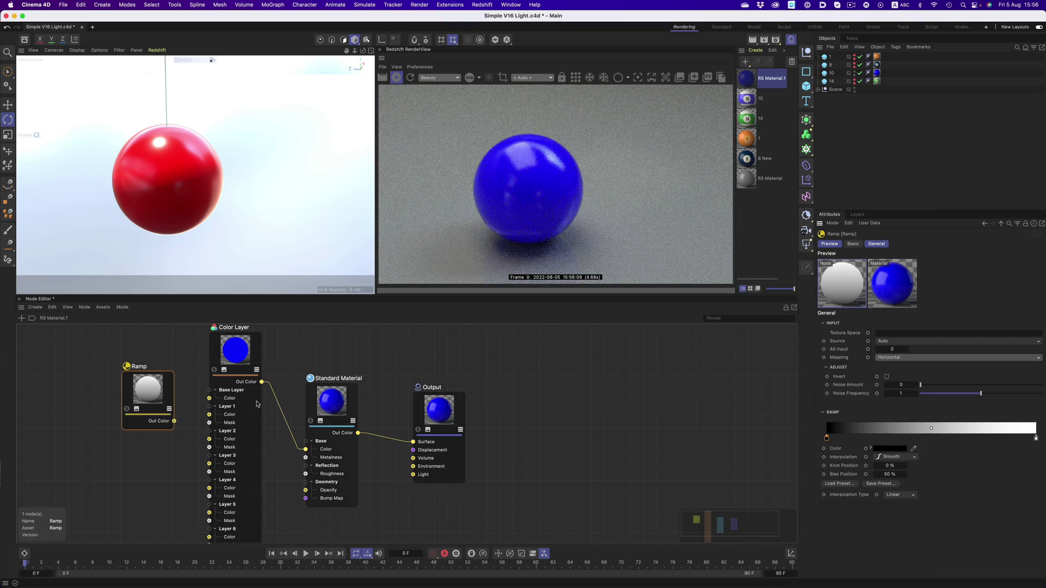
{"action": "left_click_drag", "start_coordinate": [174, 421], "coordinate": [208, 425]}
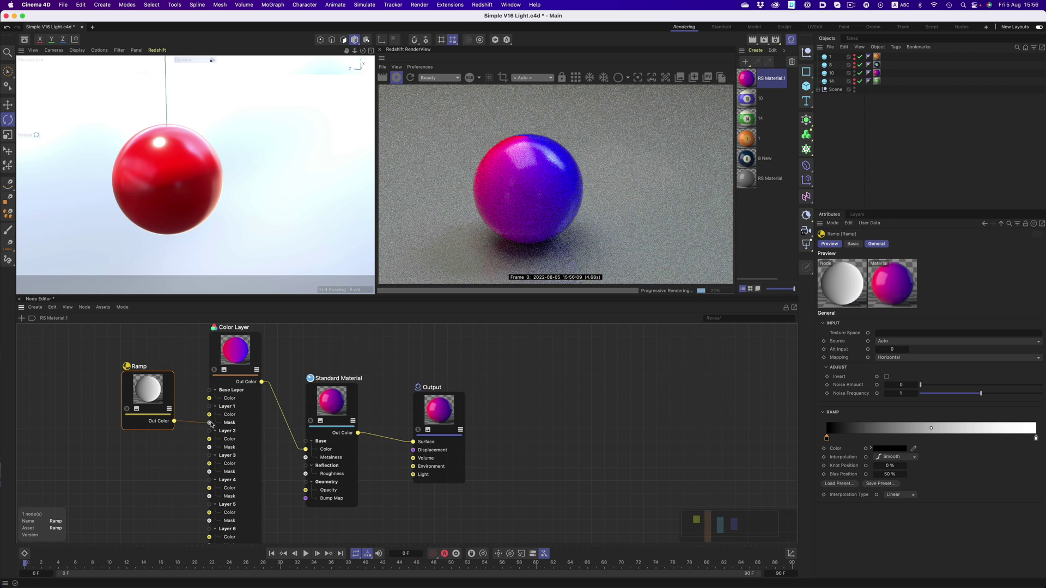
{"action": "left_click_drag", "start_coordinate": [827, 438], "coordinate": [888, 437]}
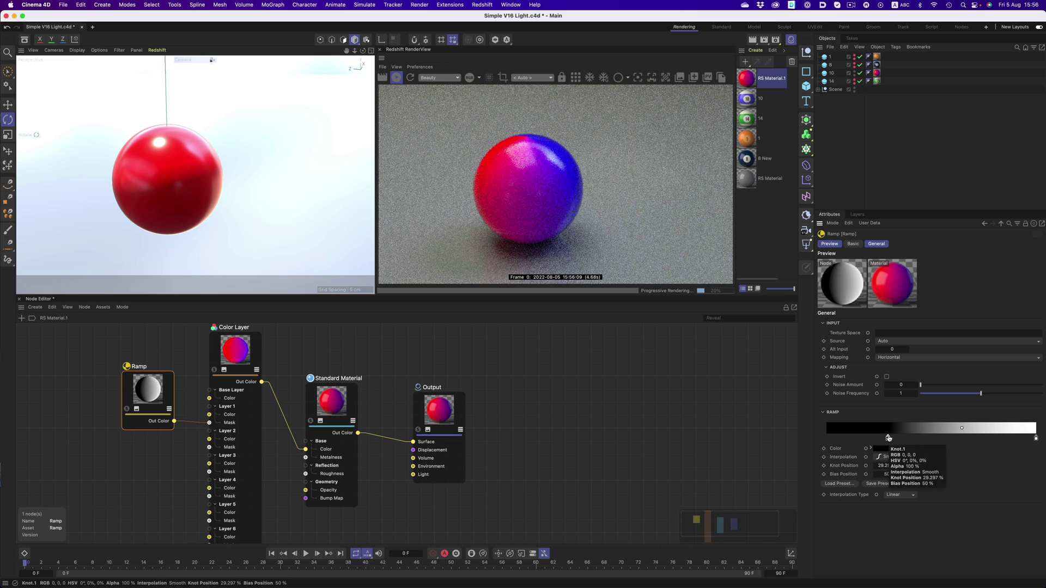
{"action": "left_click_drag", "start_coordinate": [961, 428], "coordinate": [909, 430]}
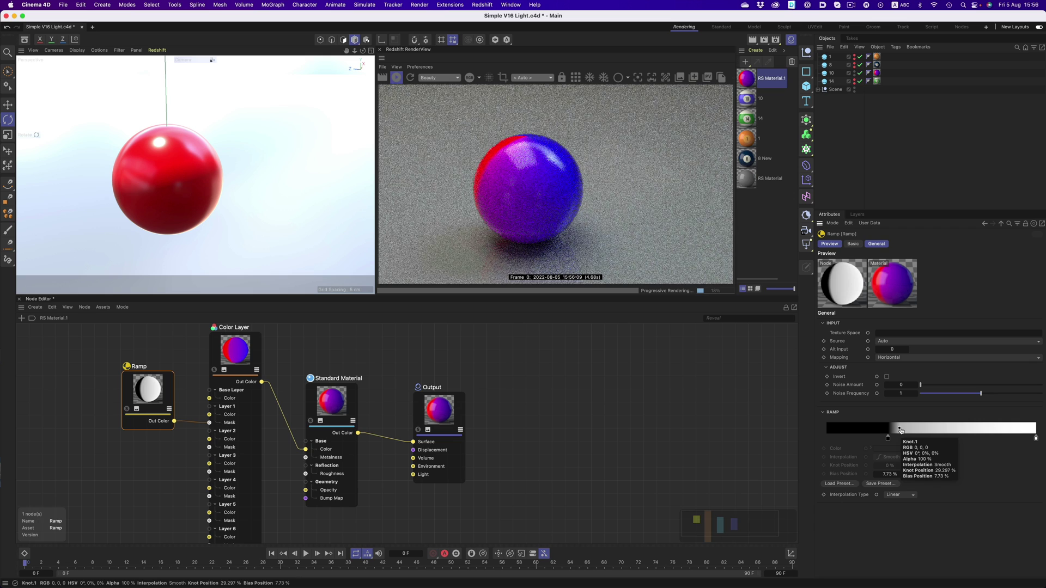
Drag the Ramp's Knot.1 to a 56.64% knot position.
{"action": "left_click_drag", "start_coordinate": [889, 436], "coordinate": [946, 436]}
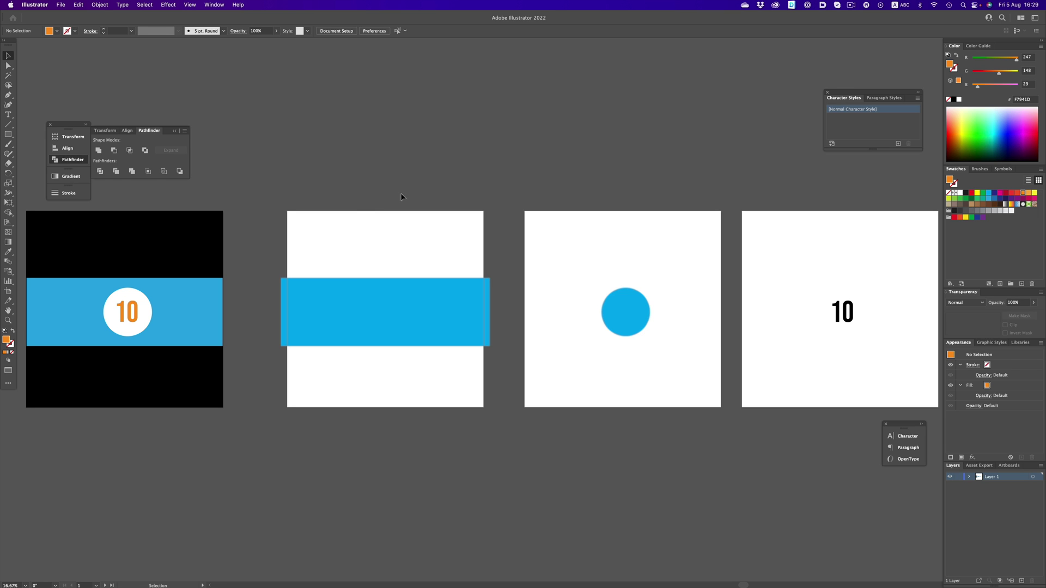
Change the number text on artboard 4 from 10 to 22.
{"action": "left_click", "coordinate": [362, 293]}
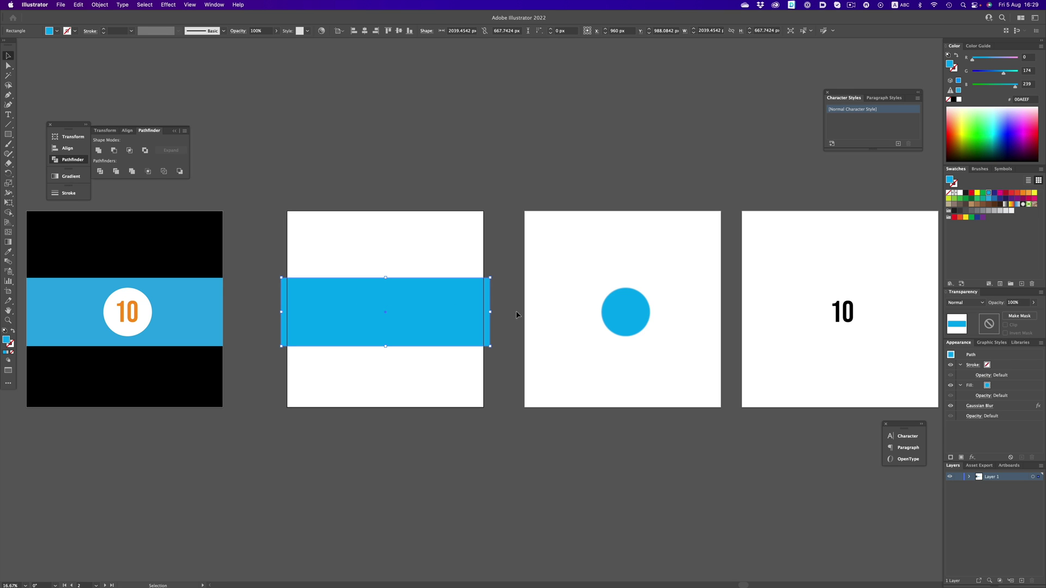
{"action": "left_click", "coordinate": [616, 319]}
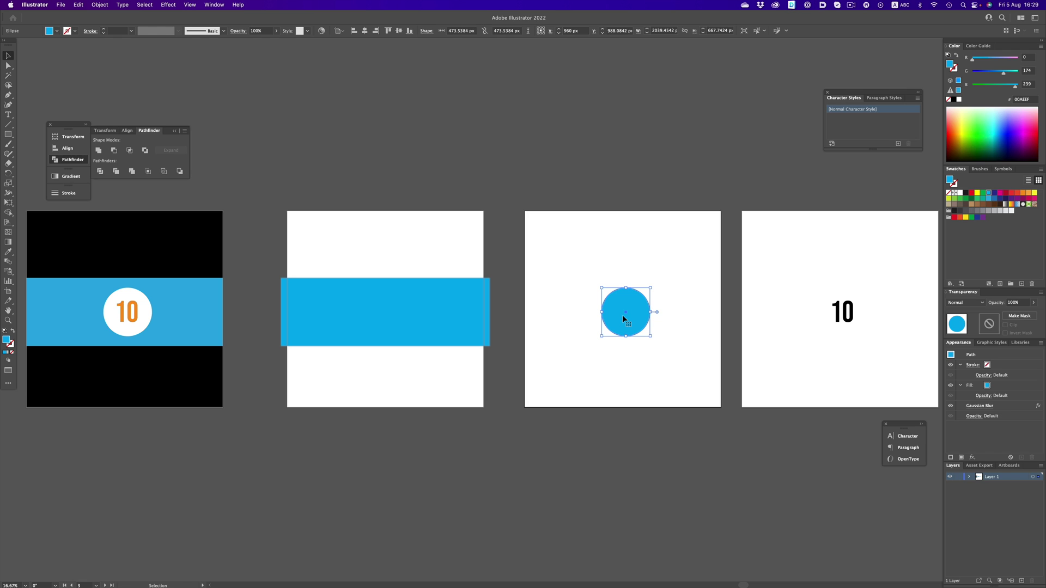
{"action": "double_click", "coordinate": [845, 315]}
{"action": "double_click", "coordinate": [844, 312]}
{"action": "type", "text": "22"}
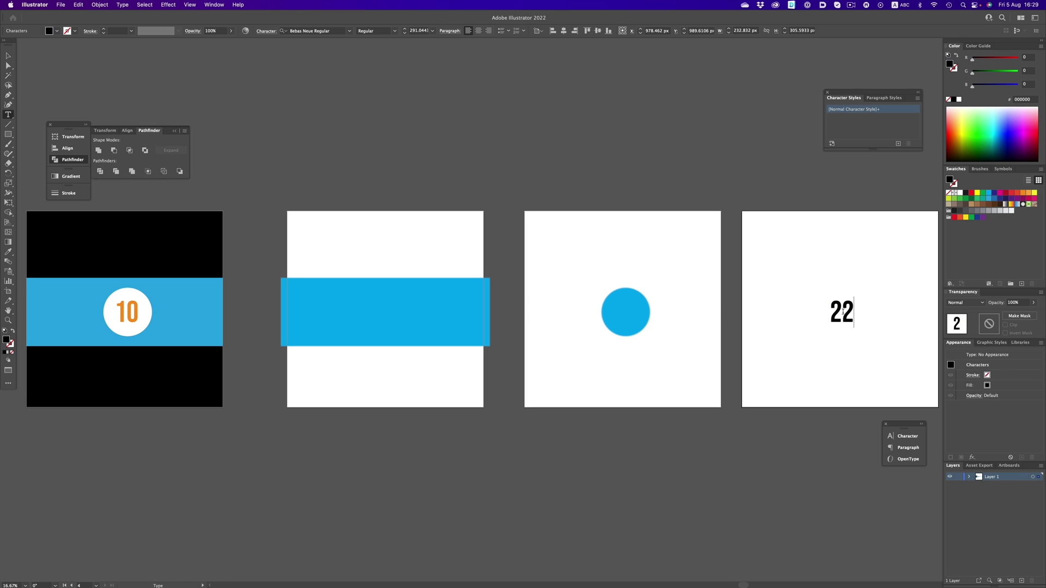
{"action": "key", "text": "Escape"}
{"action": "left_click", "coordinate": [785, 249], "text": "super"}
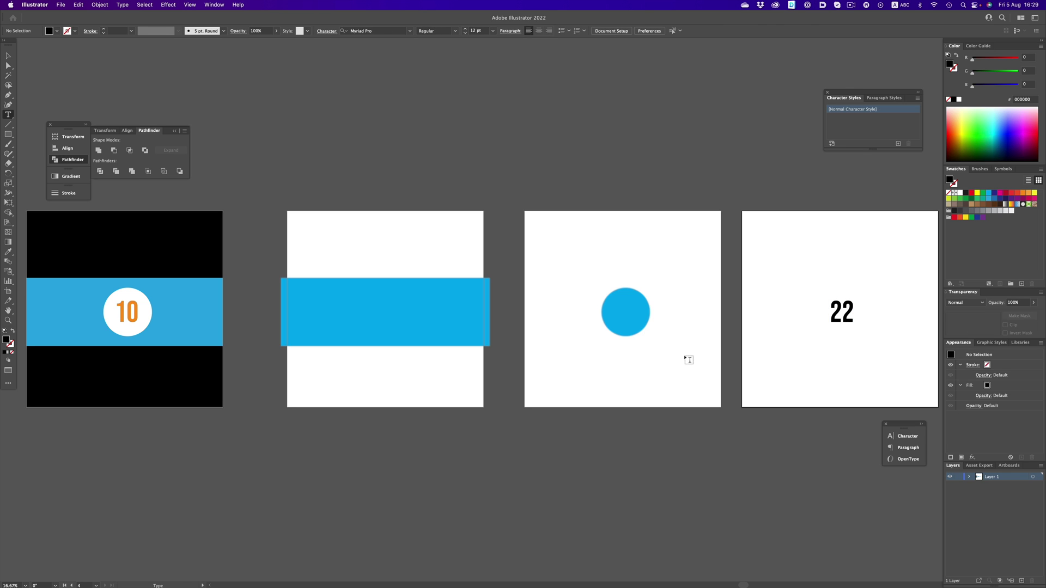
Try filling the blue rectangle and circle white, then undo it.
{"action": "key", "text": "v"}
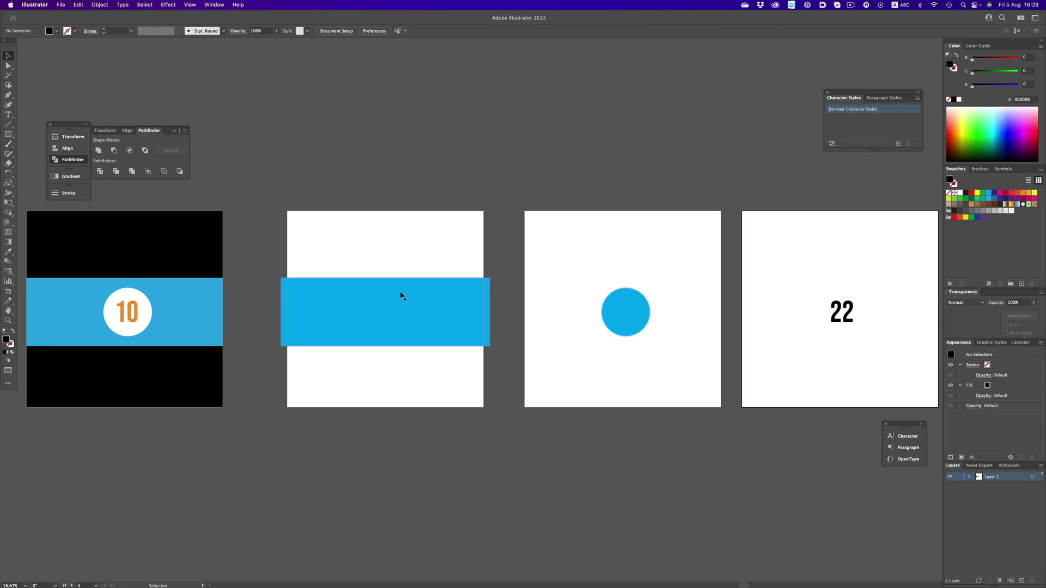
{"action": "left_click", "coordinate": [348, 237]}
{"action": "left_click_drag", "start_coordinate": [637, 342], "coordinate": [637, 344]}
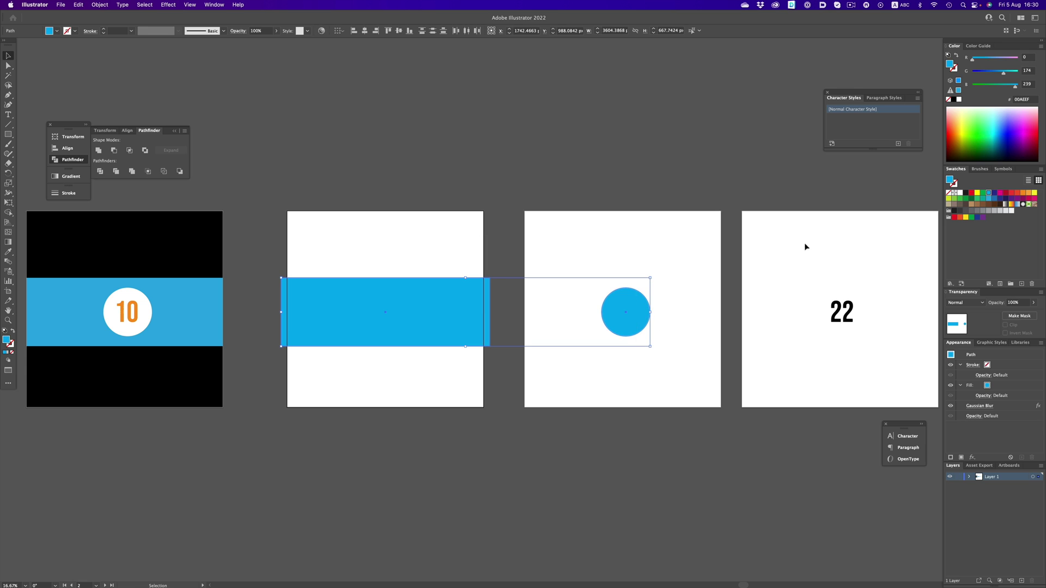
{"action": "left_click", "coordinate": [961, 194]}
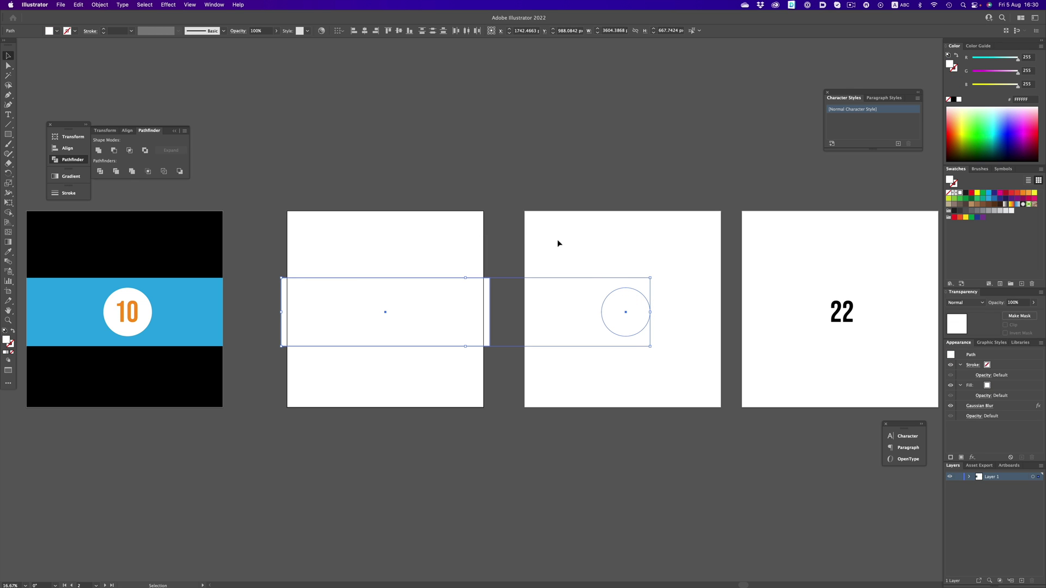
{"action": "left_click", "coordinate": [508, 250]}
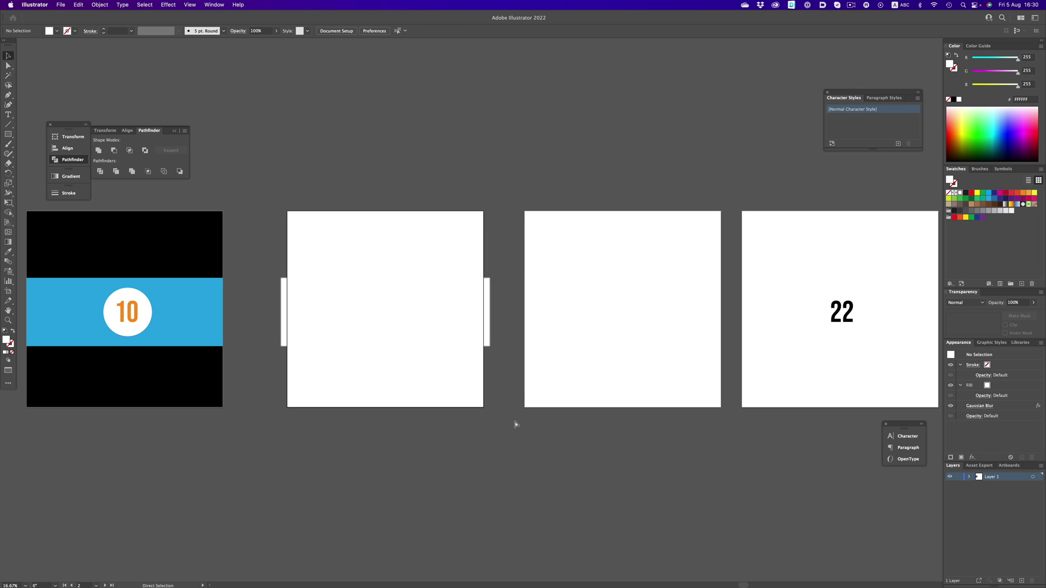
{"action": "key", "text": "ctrl+z"}
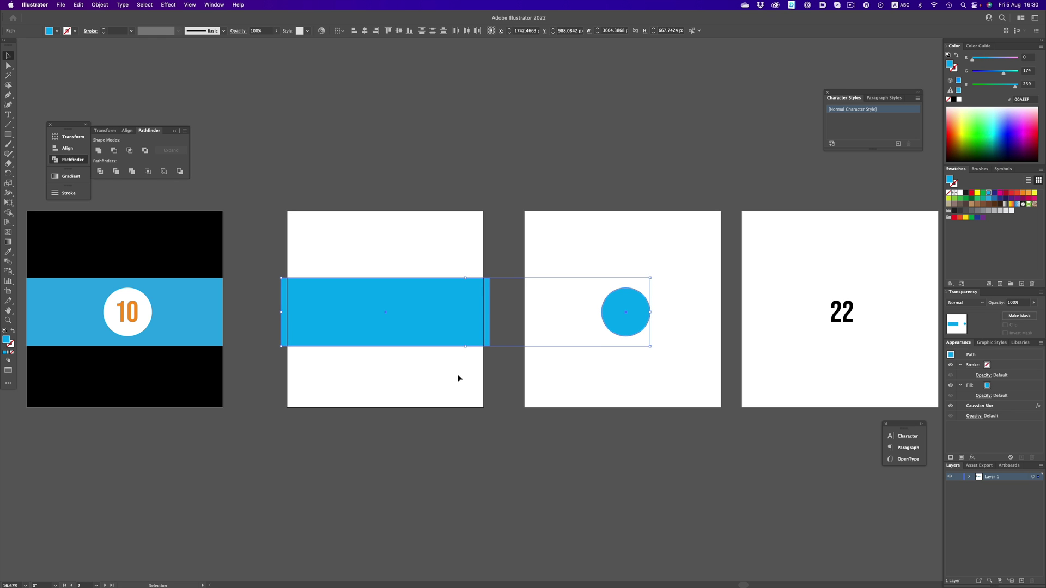
Cut the circle out of the blue band on artboard 1 with Minus Front.
{"action": "left_click", "coordinate": [458, 376]}
{"action": "left_click", "coordinate": [446, 309]}
{"action": "left_click", "coordinate": [638, 312]}
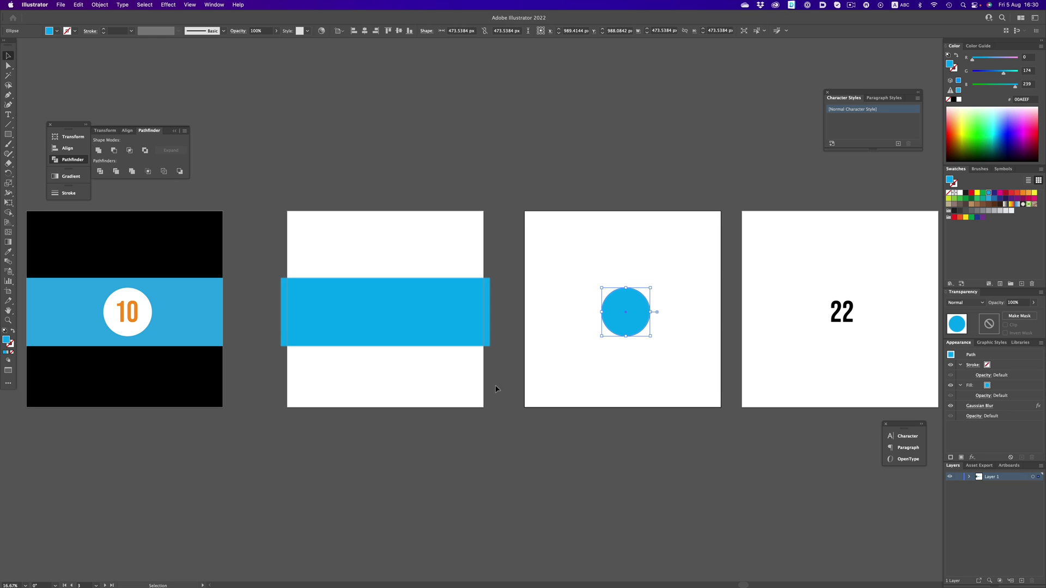
{"action": "left_click", "coordinate": [497, 388]}
{"action": "left_click", "coordinate": [158, 297]}
{"action": "left_click_drag", "start_coordinate": [146, 309], "coordinate": [146, 309]}
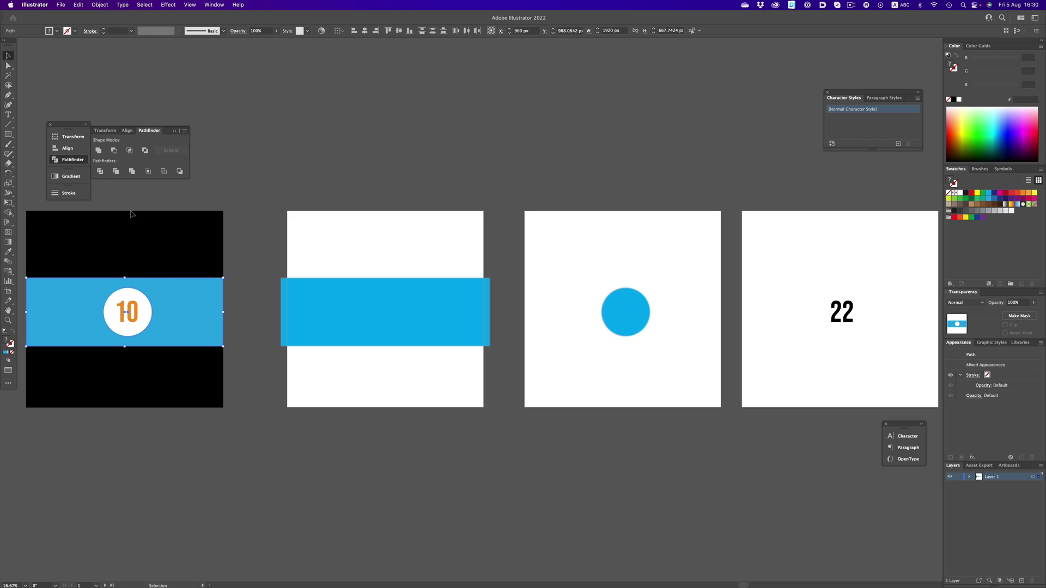
{"action": "left_click", "coordinate": [114, 150]}
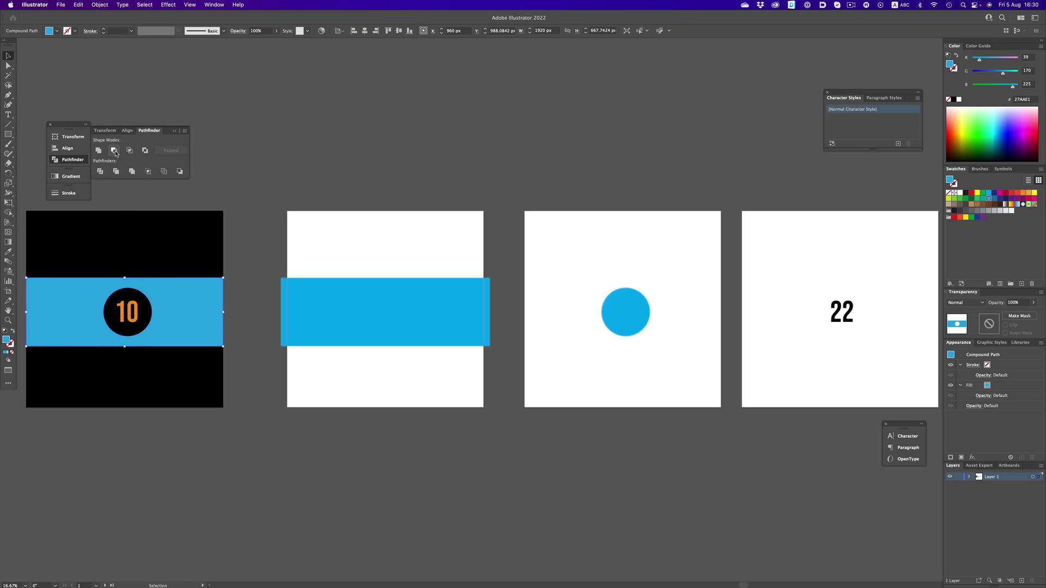
{"action": "left_click", "coordinate": [150, 260]}
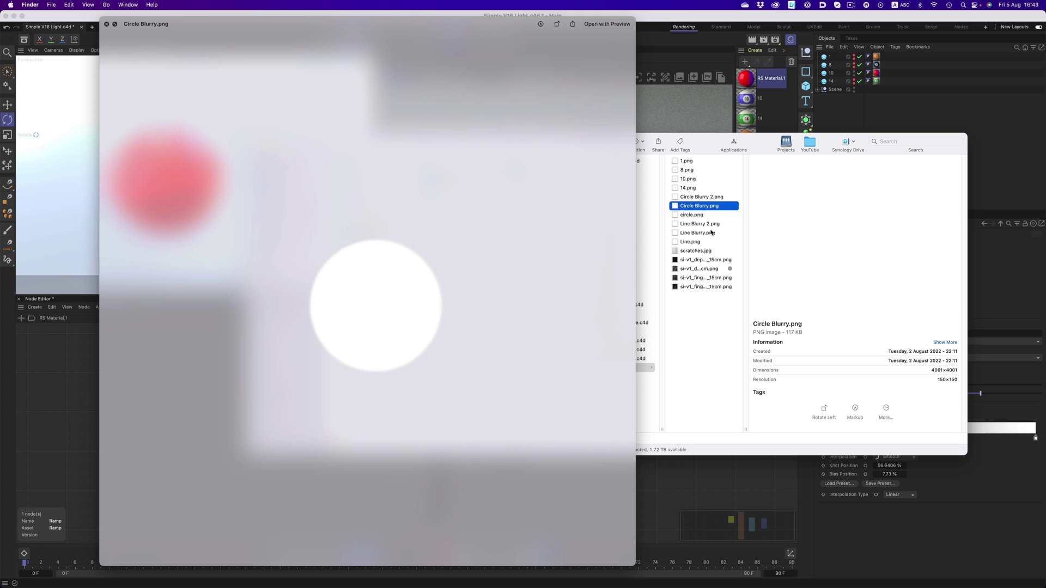
Drag Line Blurry.png, Circle Blurry.png and 10.png into Cinema 4D's Node Editor.
{"action": "left_click", "coordinate": [711, 232]}
{"action": "left_click", "coordinate": [697, 180]}
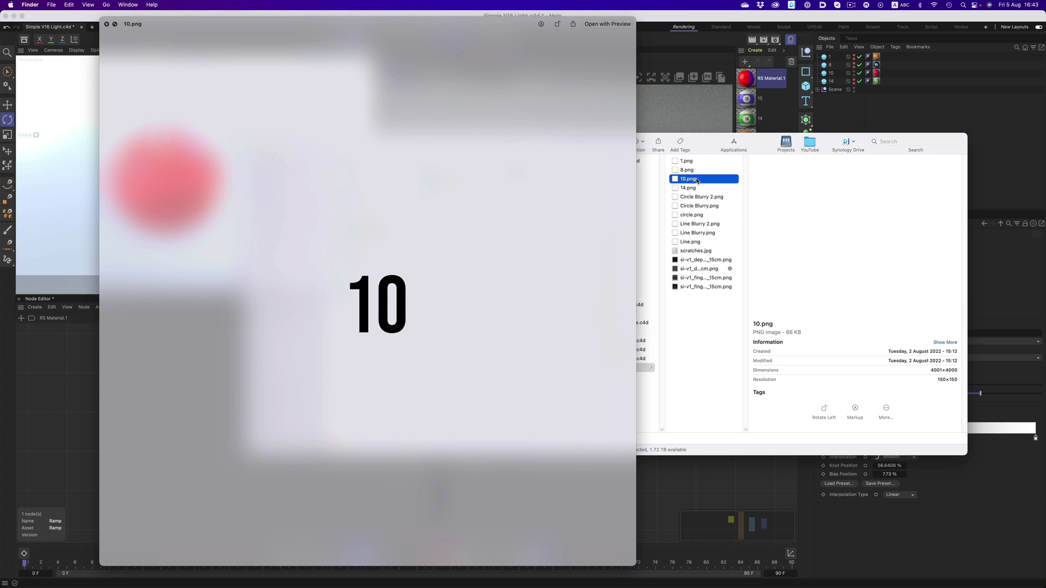
{"action": "left_click", "coordinate": [711, 206], "text": "super"}
{"action": "left_click", "coordinate": [708, 232], "text": "super"}
{"action": "left_click_drag", "start_coordinate": [709, 235], "coordinate": [75, 410]}
{"action": "left_click", "coordinate": [91, 354]}
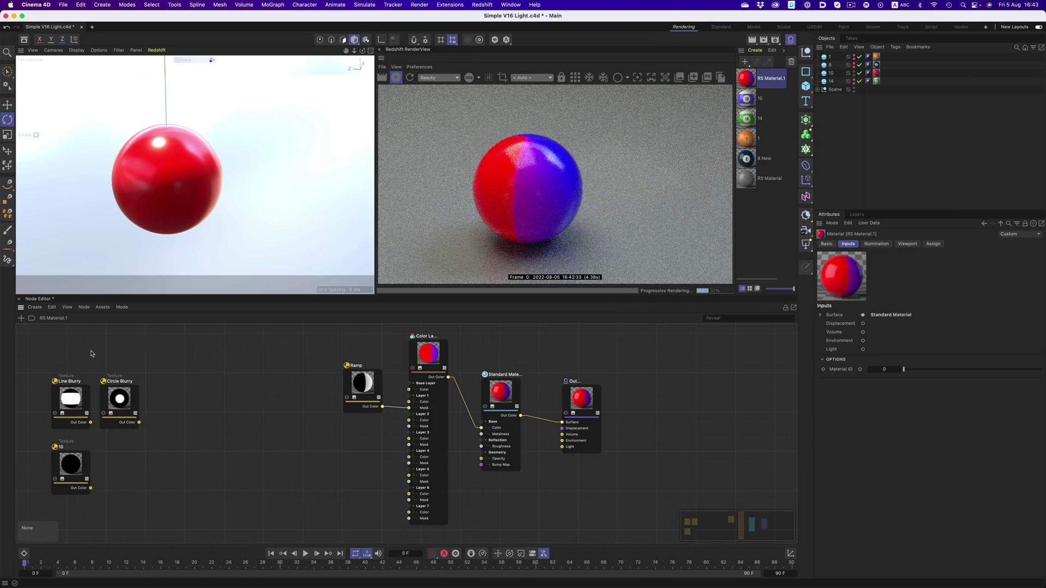
Move the three texture nodes right and reapply the material to the 10 ball.
{"action": "left_click_drag", "start_coordinate": [91, 353], "coordinate": [34, 498]}
{"action": "left_click_drag", "start_coordinate": [70, 401], "coordinate": [244, 402]}
{"action": "left_click", "coordinate": [197, 413]}
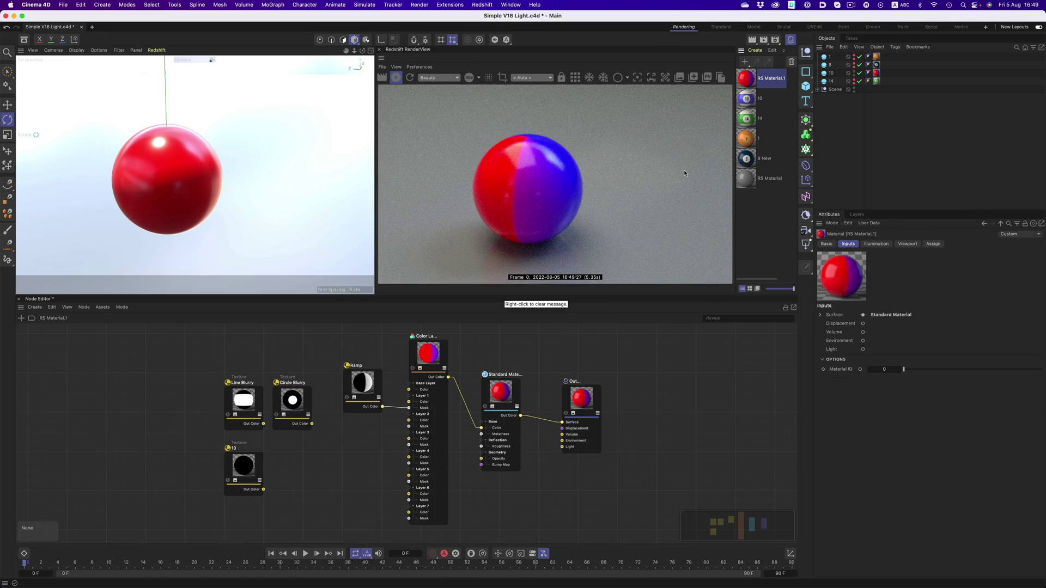
{"action": "left_click_drag", "start_coordinate": [746, 99], "coordinate": [878, 72]}
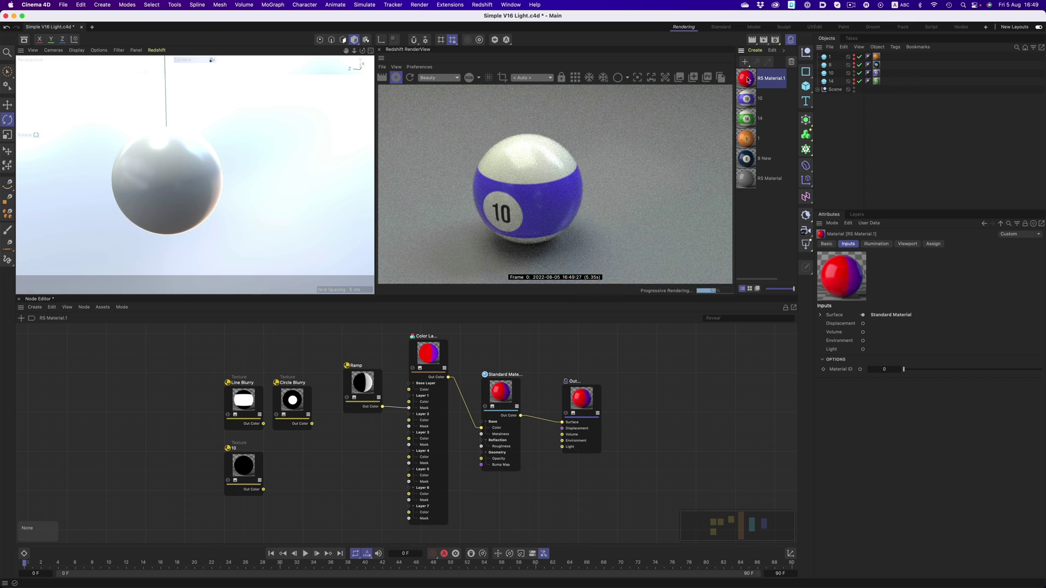
{"action": "left_click_drag", "start_coordinate": [749, 80], "coordinate": [877, 73]}
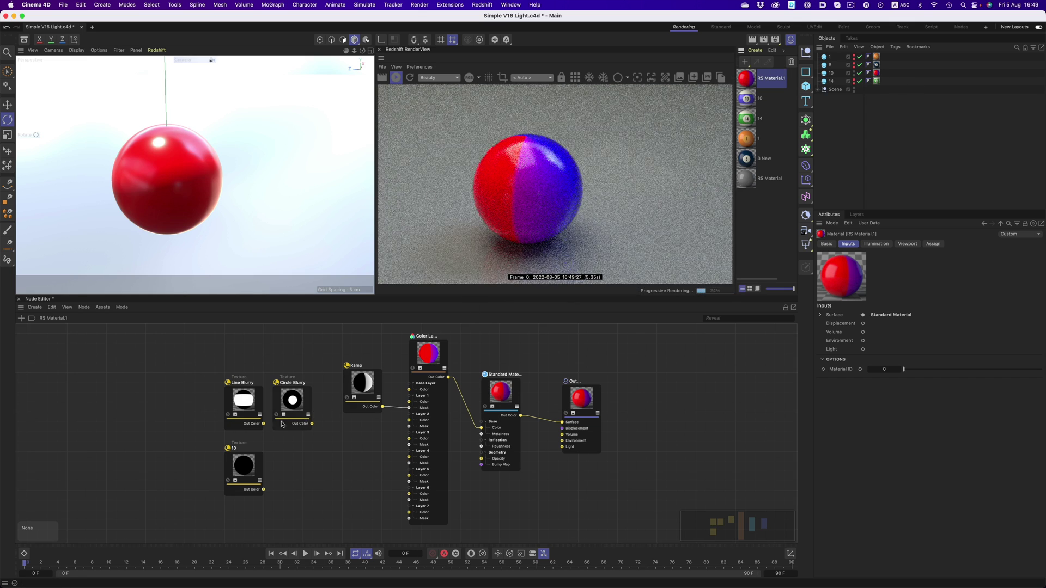
Wire Line Blurry into Layer 1, delete the Ramp, and duplicate the Color Layer node.
{"action": "left_click_drag", "start_coordinate": [264, 424], "coordinate": [409, 404]}
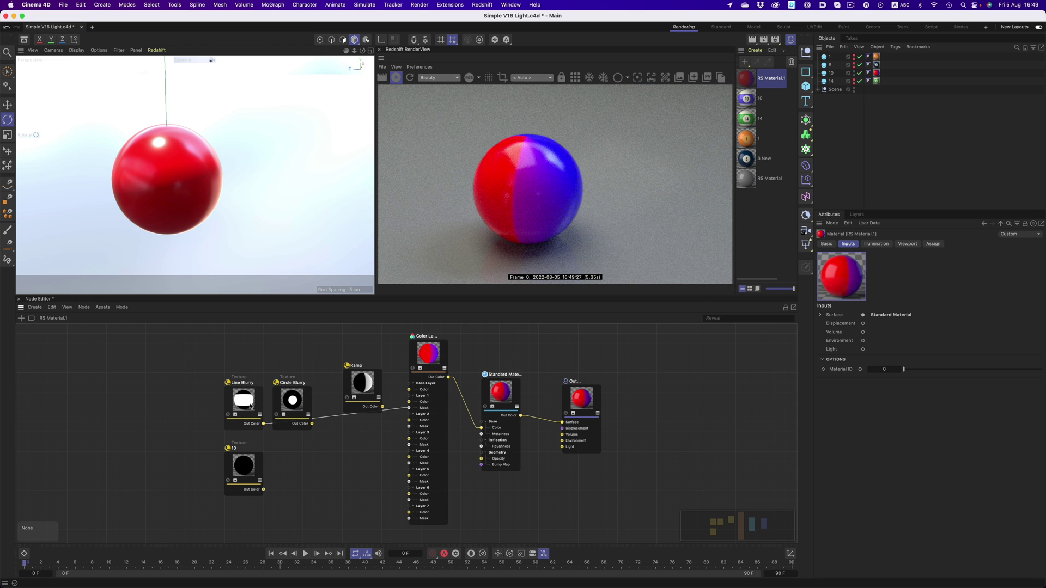
{"action": "left_click_drag", "start_coordinate": [251, 407], "coordinate": [284, 371]}
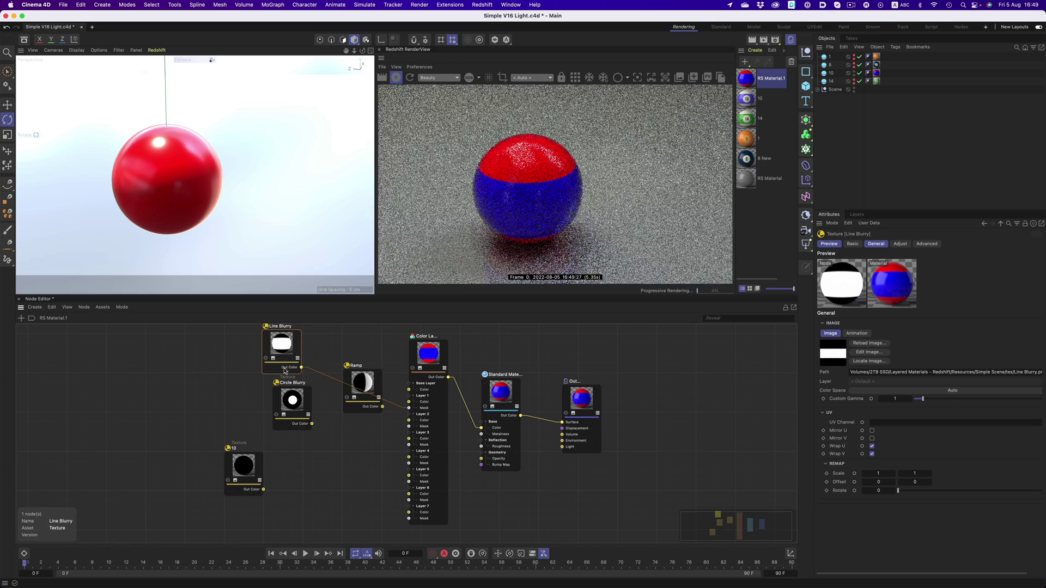
{"action": "left_click", "coordinate": [359, 377]}
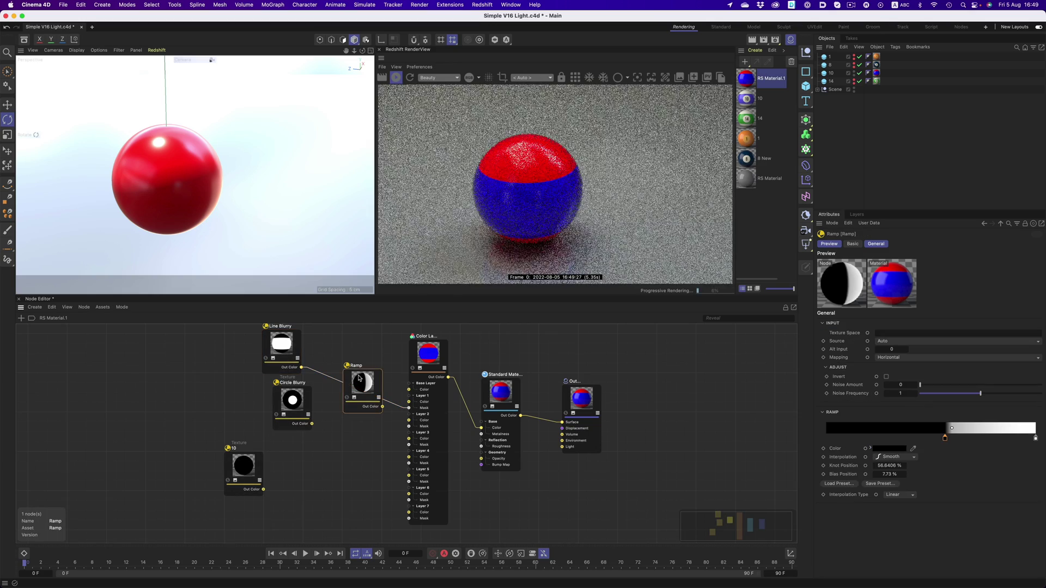
{"action": "key", "text": "Delete"}
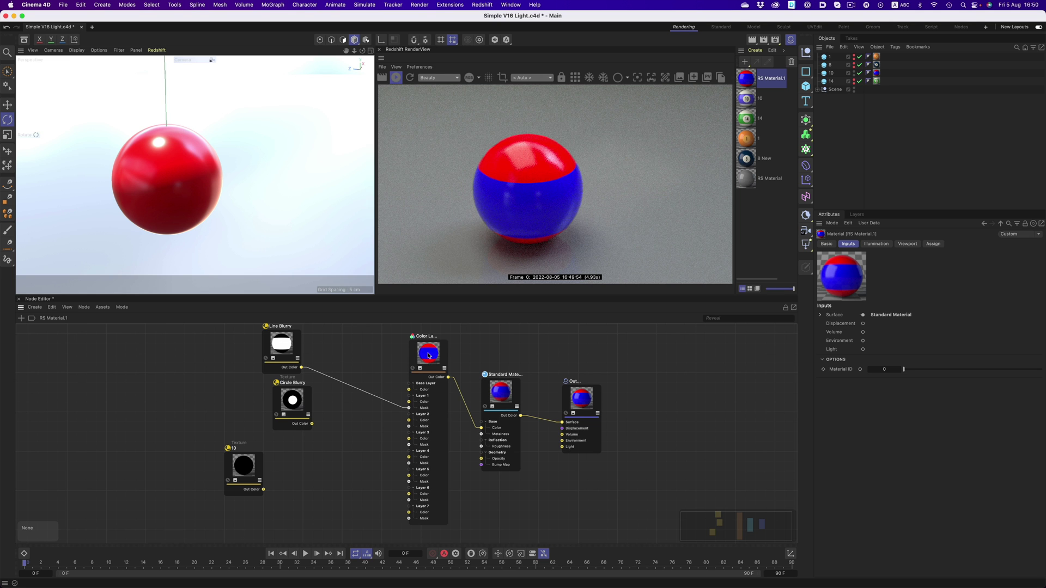
{"action": "left_click_drag", "start_coordinate": [429, 356], "coordinate": [364, 364], "text": "ctrl"}
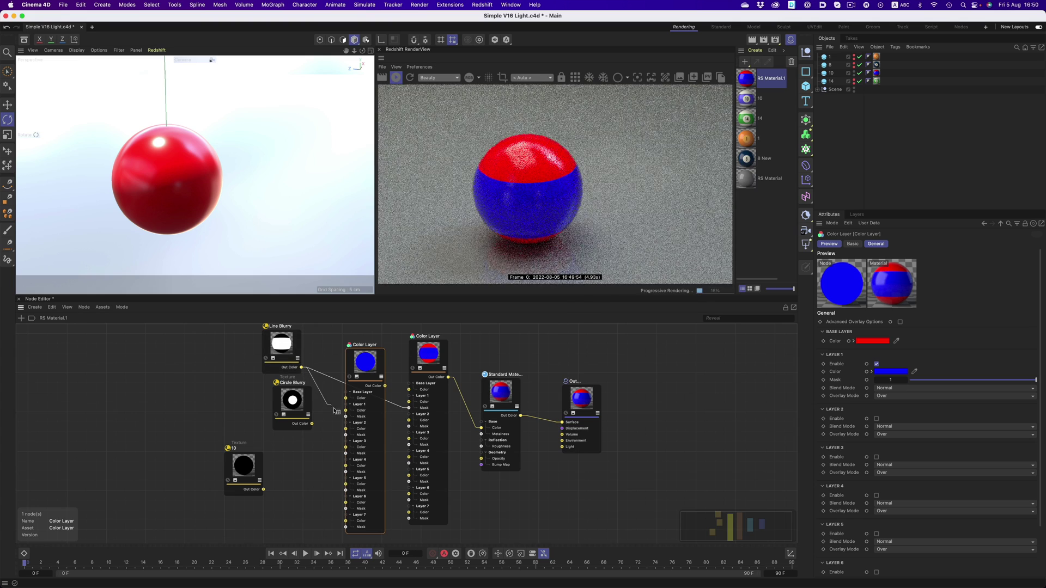
Wire Line Blurry into the new Color Layer and feed it into the original's Layer 1 Mask.
{"action": "left_click_drag", "start_coordinate": [301, 367], "coordinate": [346, 417]}
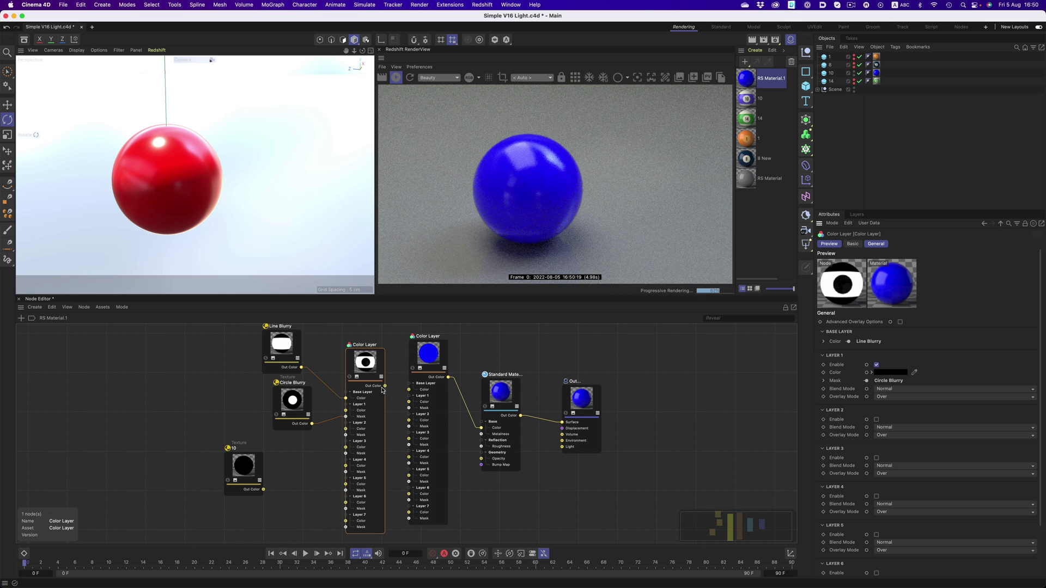
{"action": "left_click_drag", "start_coordinate": [386, 389], "coordinate": [410, 409]}
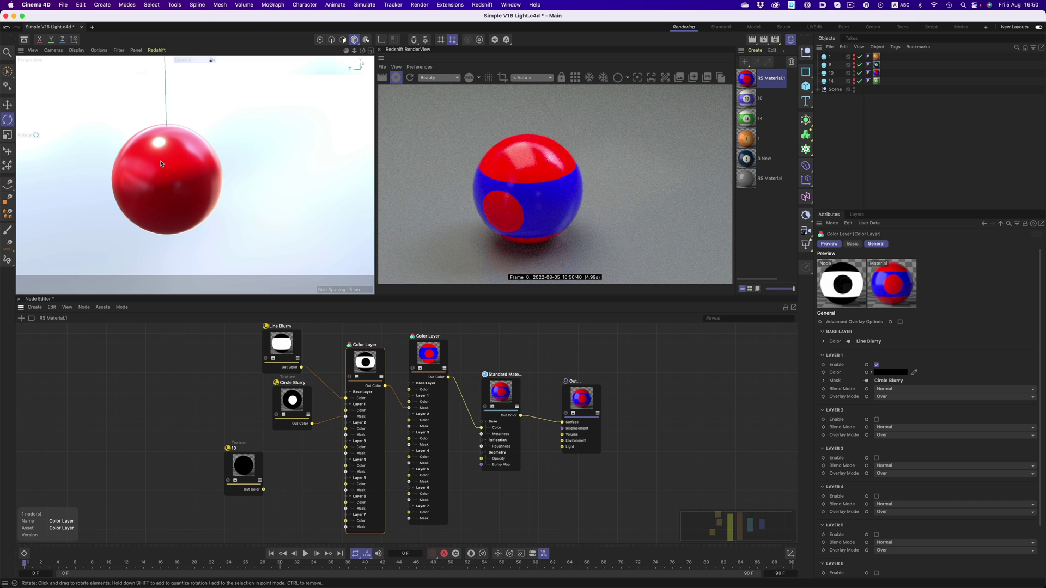
{"action": "scroll", "coordinate": [161, 163], "scroll_direction": "up", "scroll_amount": 5}
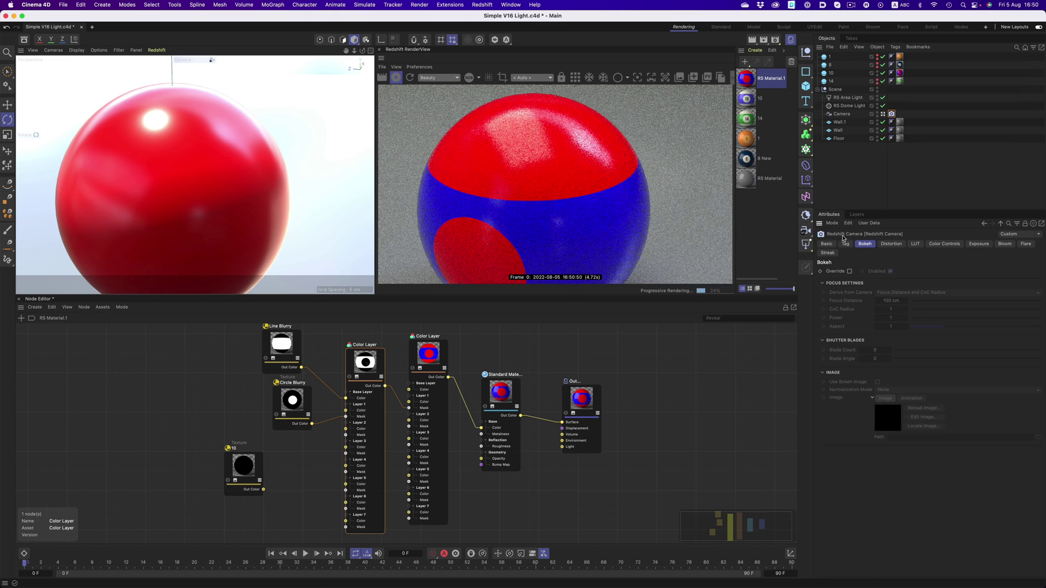
{"action": "left_click", "coordinate": [847, 187]}
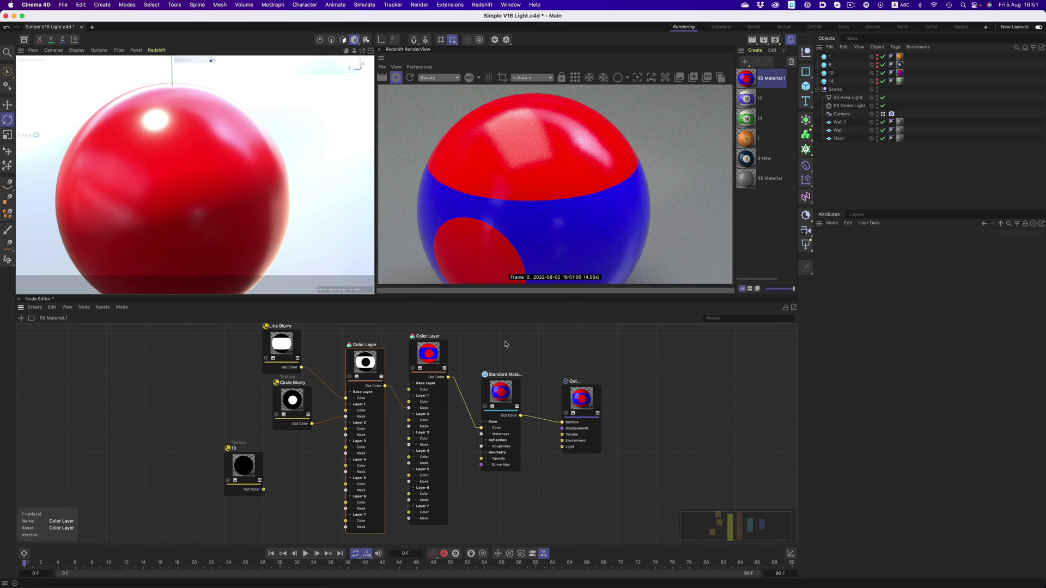
{"action": "key", "text": "super+Tab"}
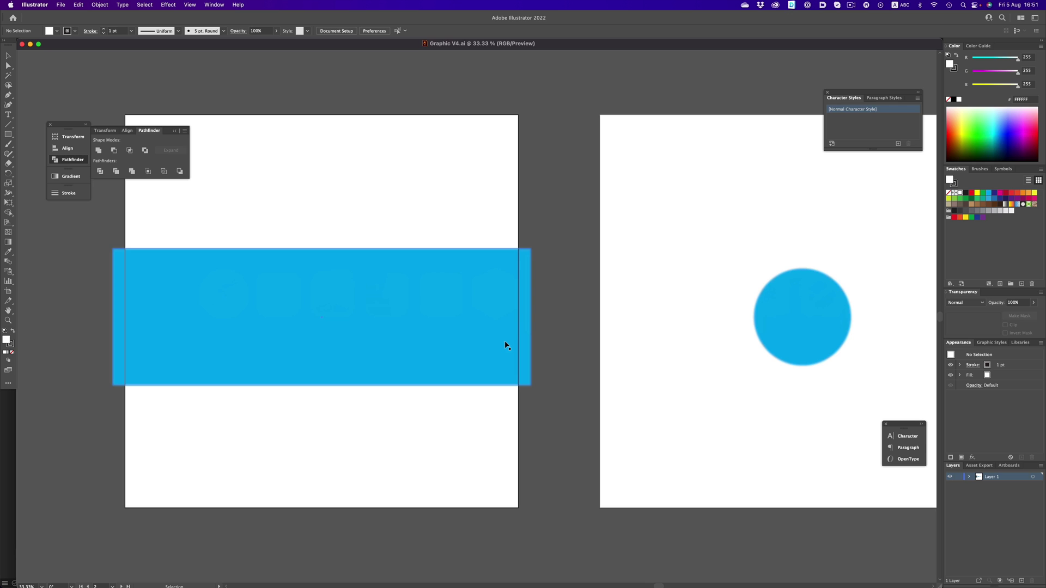
Inspect the blue rectangle's Gaussian Blur in Illustrator, then return to Cinema 4D.
{"action": "left_click", "coordinate": [377, 302]}
{"action": "left_click", "coordinate": [486, 418]}
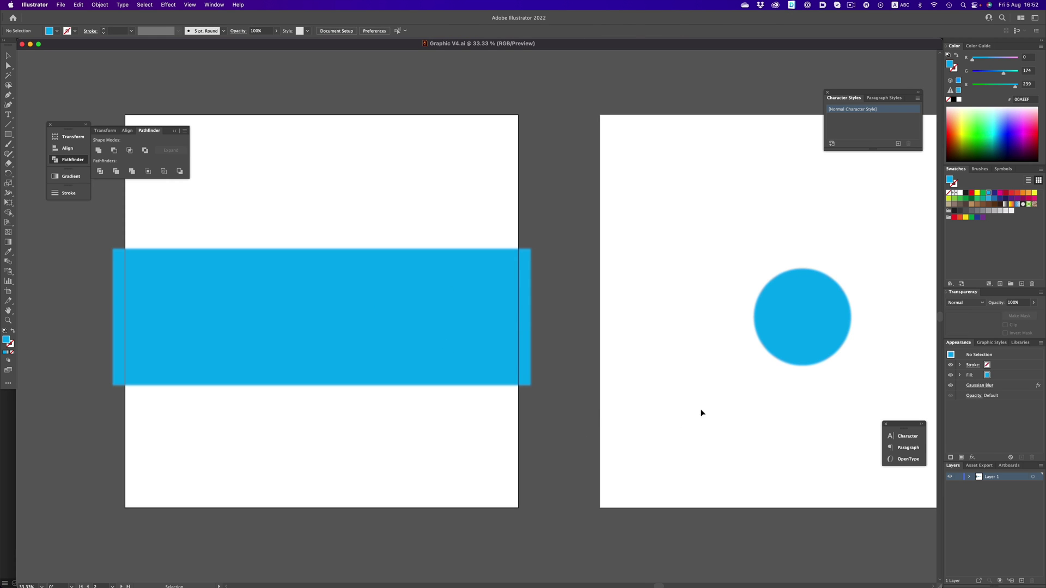
{"action": "key", "text": "super+Tab"}
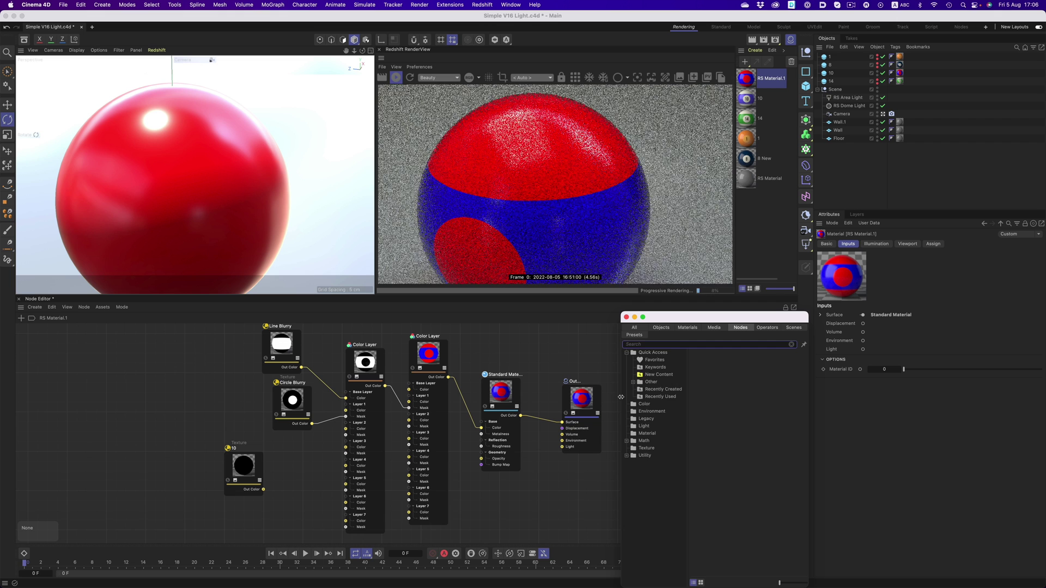
Add a Color Splitter node from a 'split' search and make room beside the blurry textures.
{"action": "type", "text": "split"}
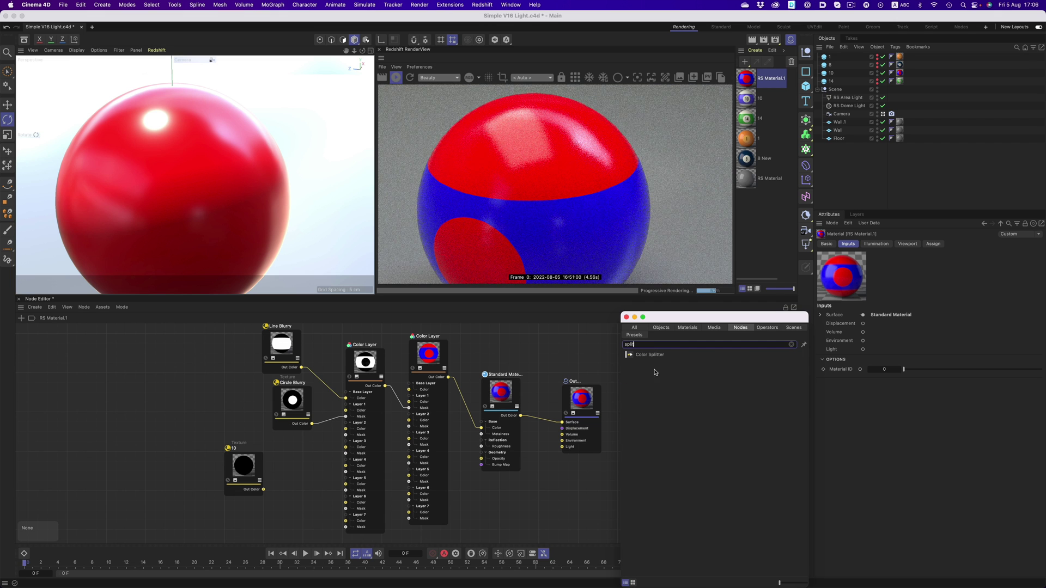
{"action": "left_click_drag", "start_coordinate": [655, 360], "coordinate": [537, 350]}
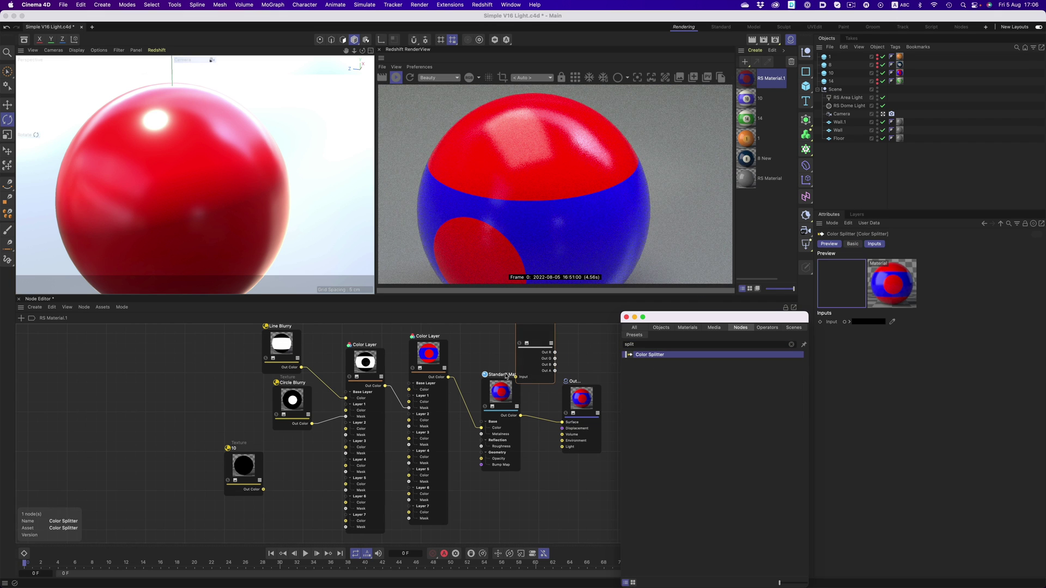
{"action": "left_click", "coordinate": [464, 349]}
{"action": "middle_click_drag", "start_coordinate": [224, 357], "coordinate": [357, 407]}
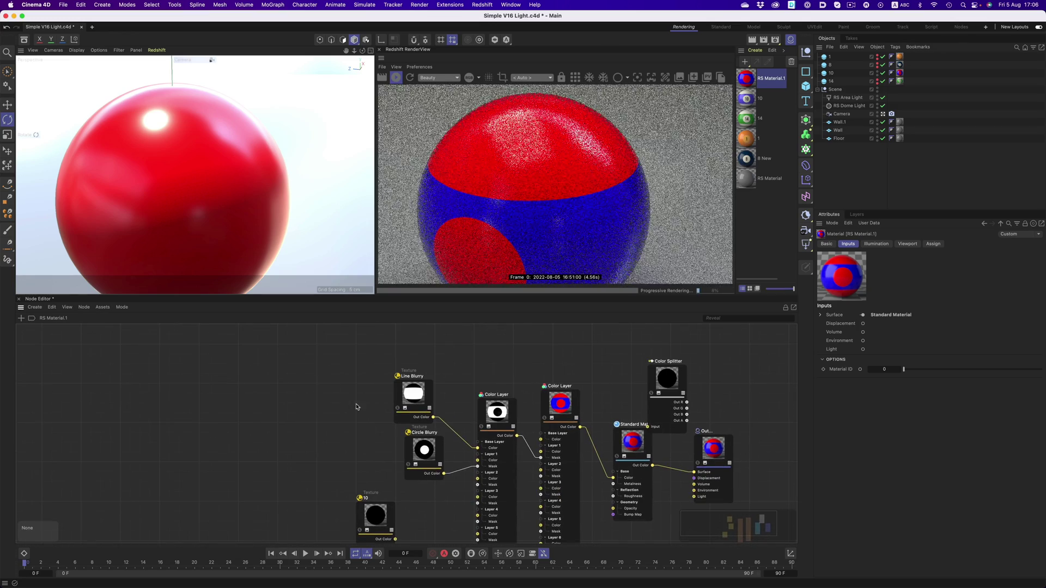
{"action": "left_click_drag", "start_coordinate": [357, 407], "coordinate": [349, 441]}
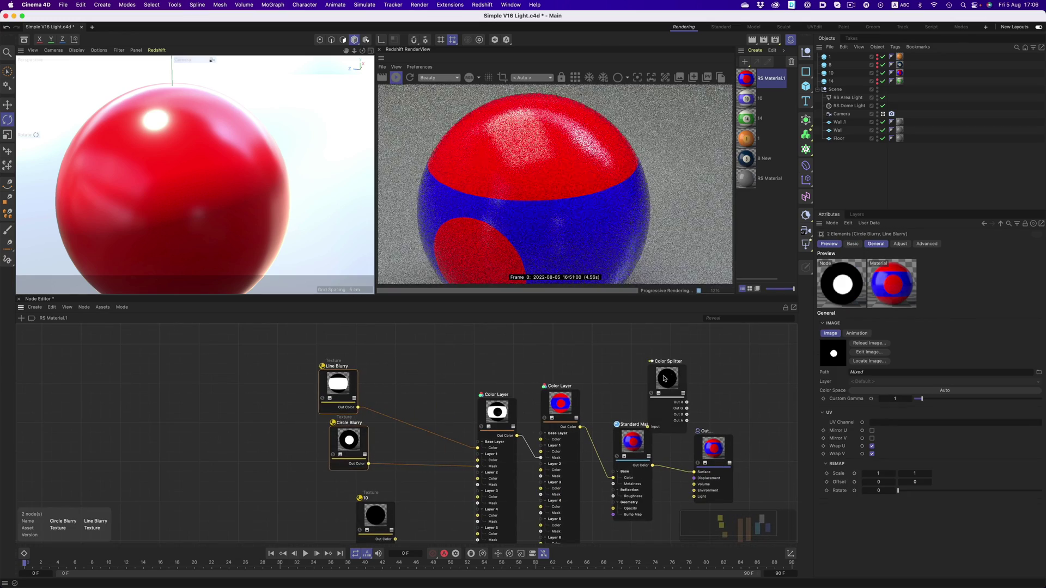
Feed Line Blurry into the splitter and add a second splitter whose Out A drives Layer 1 Mask.
{"action": "left_click_drag", "start_coordinate": [664, 379], "coordinate": [413, 378]}
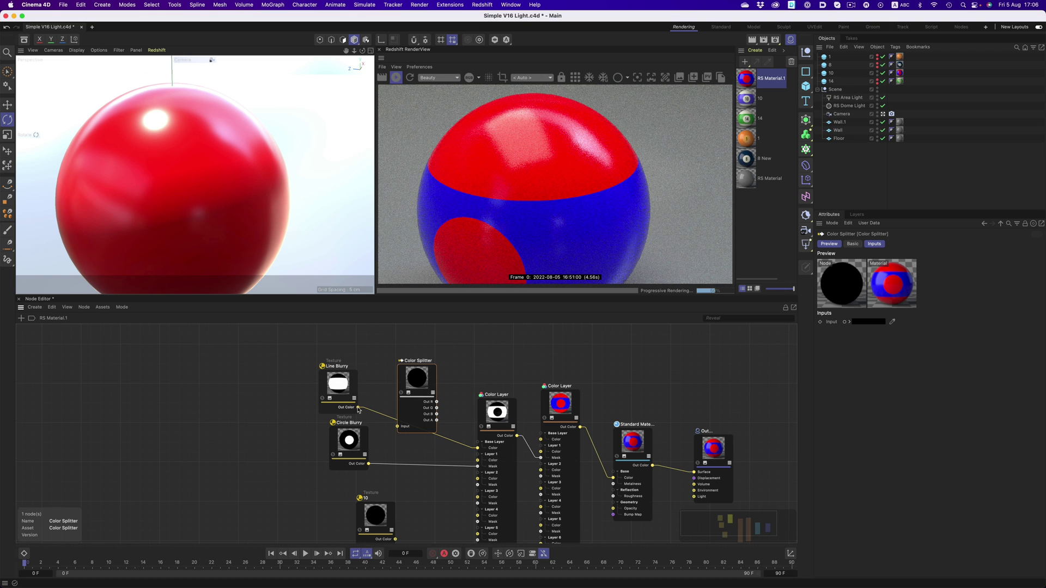
{"action": "left_click_drag", "start_coordinate": [358, 409], "coordinate": [479, 449]}
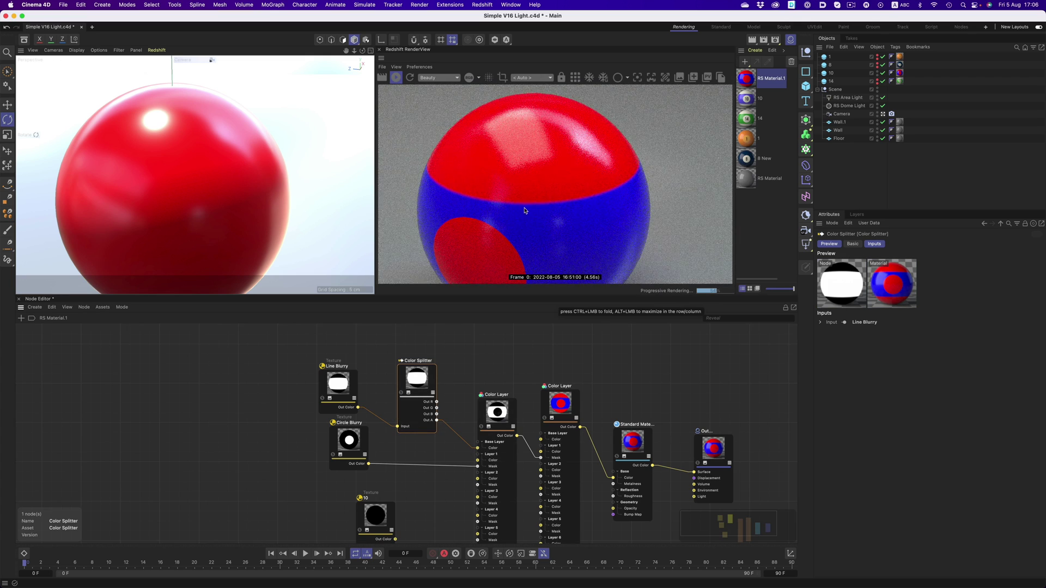
{"action": "left_click_drag", "start_coordinate": [415, 385], "coordinate": [409, 503], "text": "ctrl"}
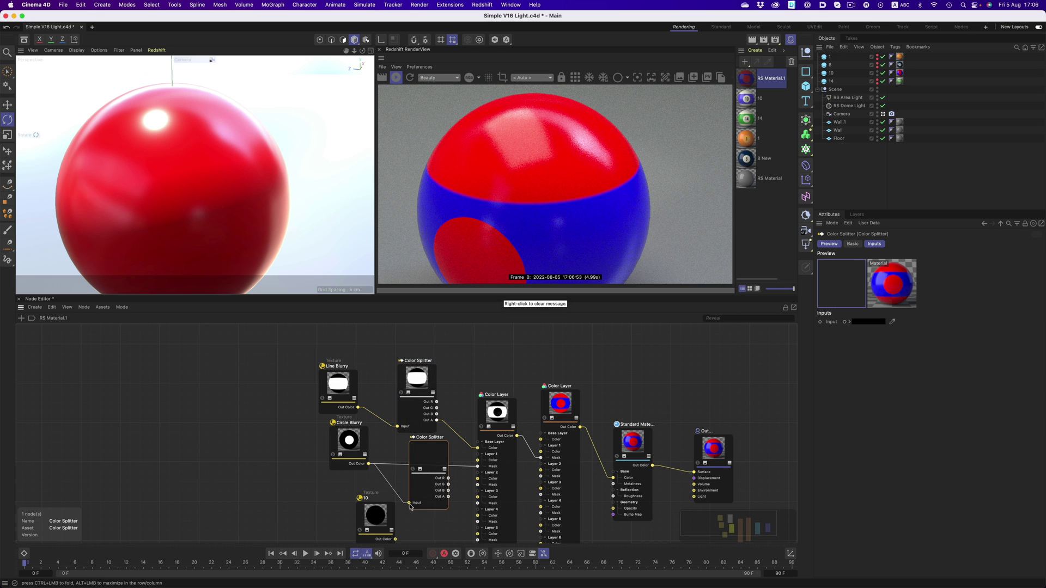
{"action": "left_click_drag", "start_coordinate": [473, 479], "coordinate": [477, 467]}
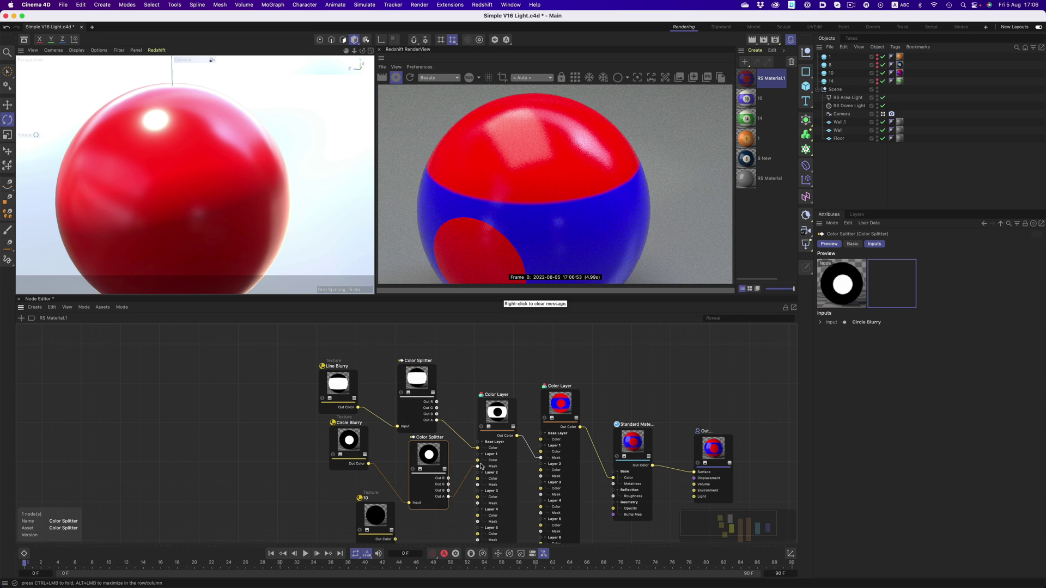
Set the right Color Layer's base layer colour to white.
{"action": "left_click", "coordinate": [560, 405]}
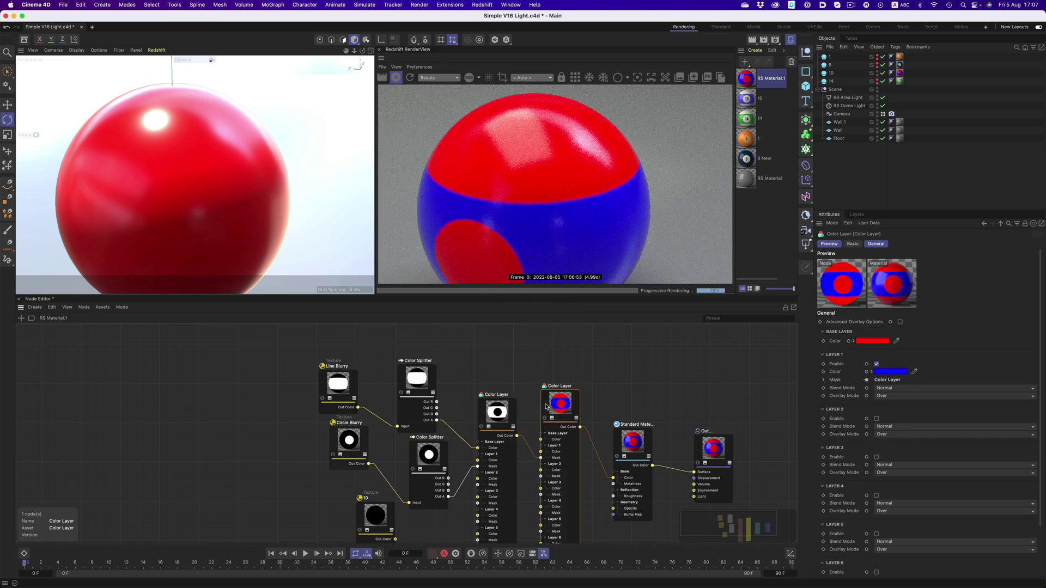
{"action": "left_click", "coordinate": [872, 341]}
{"action": "left_click", "coordinate": [793, 375]}
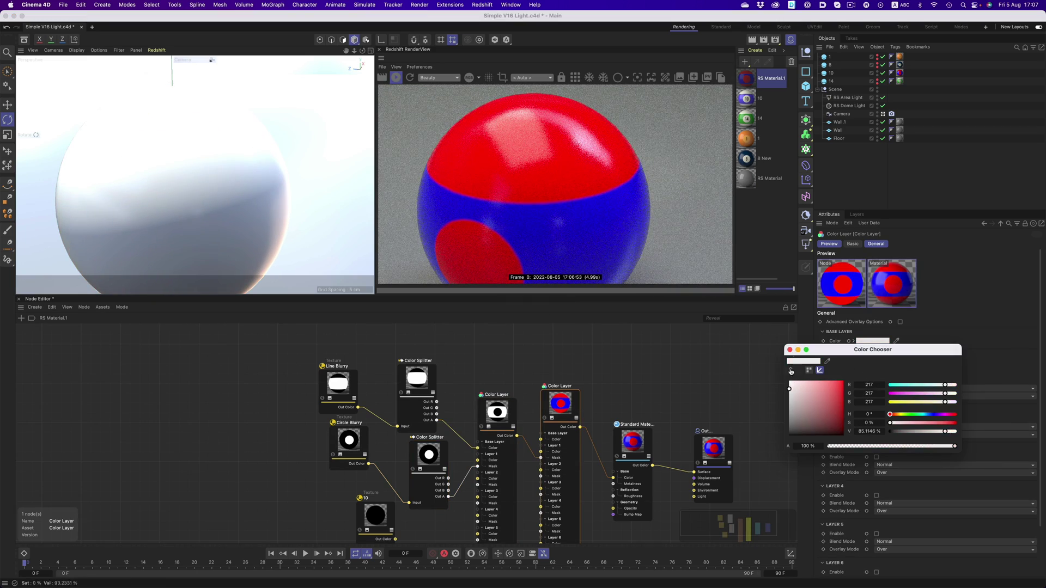
{"action": "left_click", "coordinate": [603, 394]}
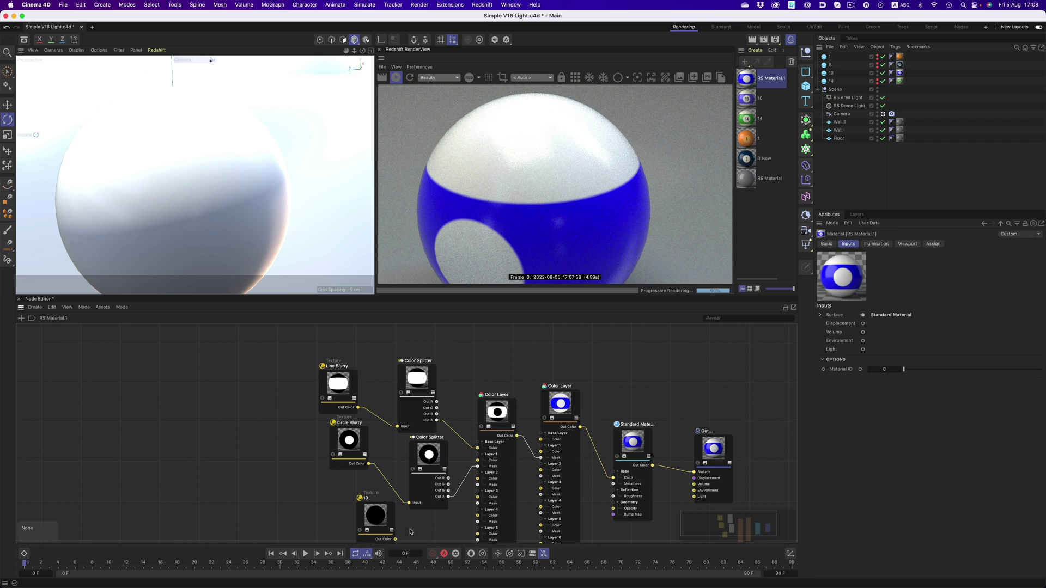
Wire the 10 texture into Layer 2 Color and enable Layer 2.
{"action": "left_click_drag", "start_coordinate": [417, 533], "coordinate": [541, 471]}
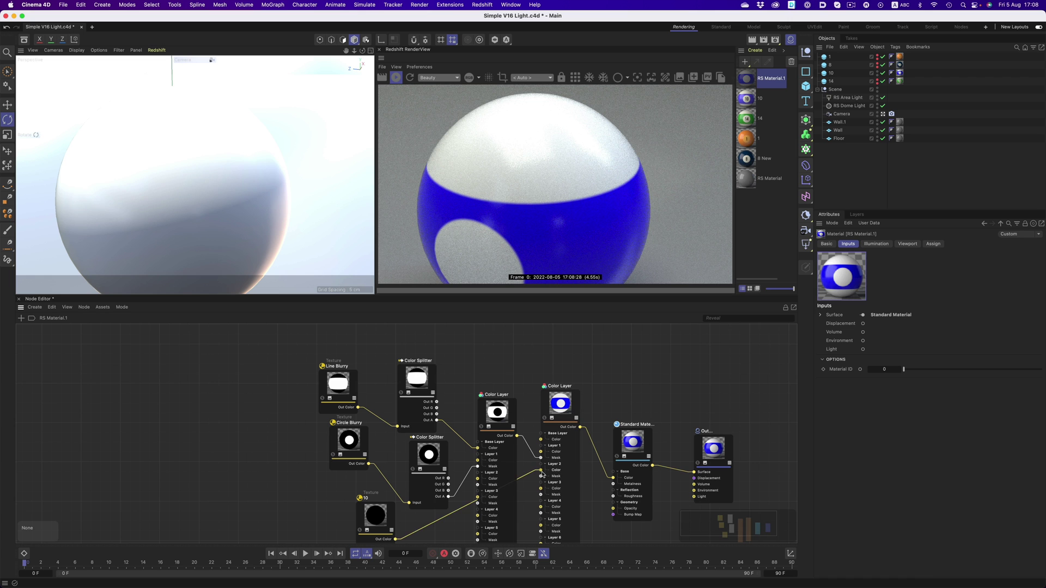
{"action": "left_click", "coordinate": [573, 470]}
{"action": "left_click", "coordinate": [877, 418]}
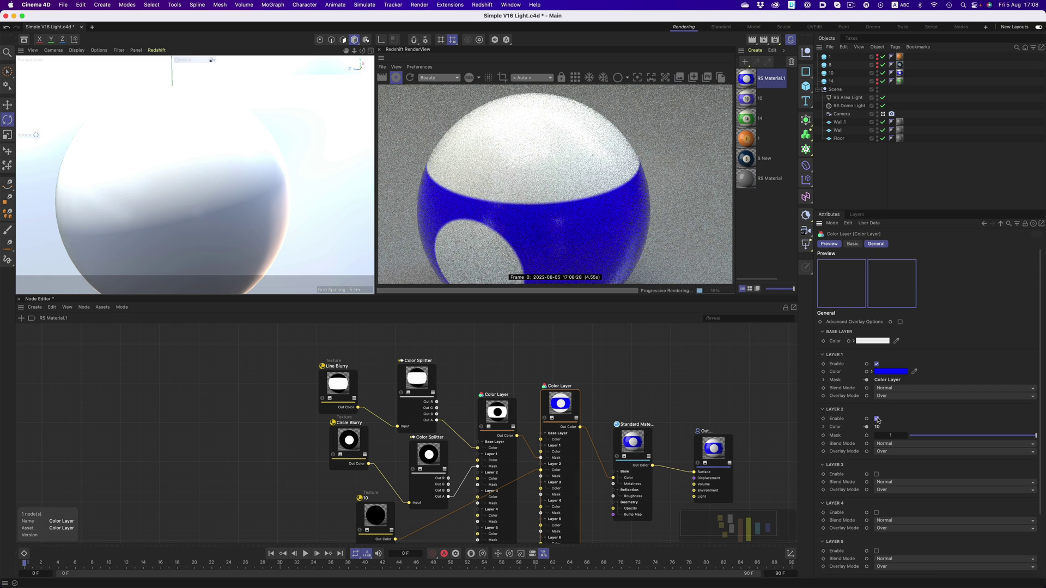
{"action": "scroll", "coordinate": [171, 191], "scroll_direction": "down", "scroll_amount": 3}
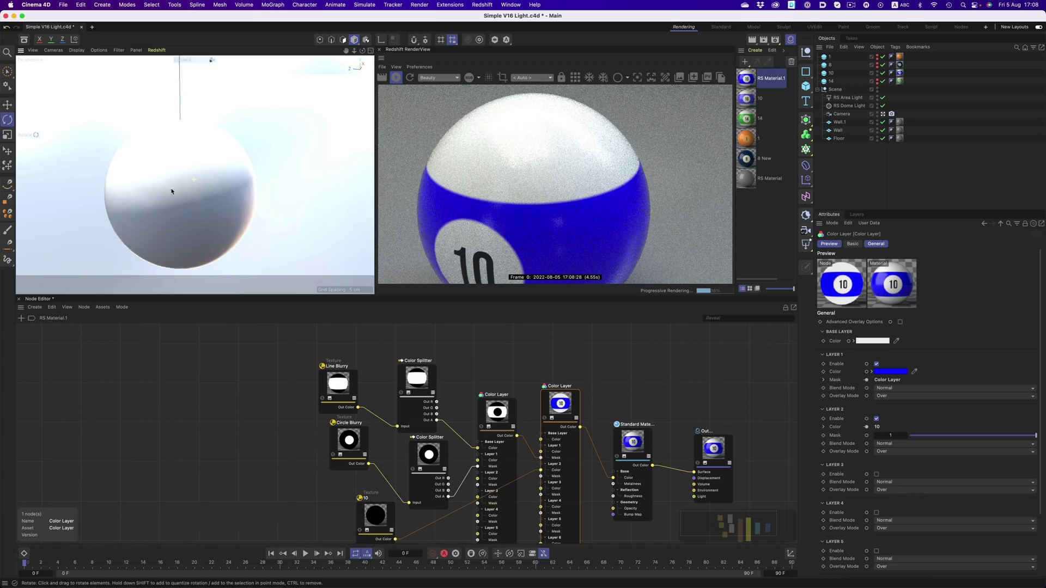
Insert a Color Splitter after the 10 texture to feed Layer 2's mask.
{"action": "scroll", "coordinate": [186, 207], "scroll_direction": "down", "scroll_amount": 2}
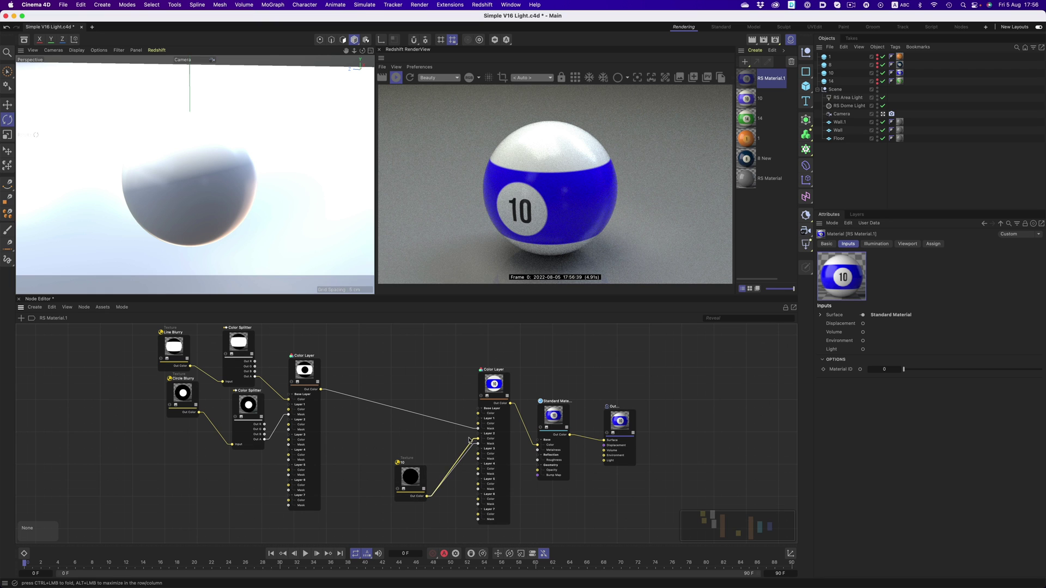
{"action": "key", "text": "ctrl+v"}
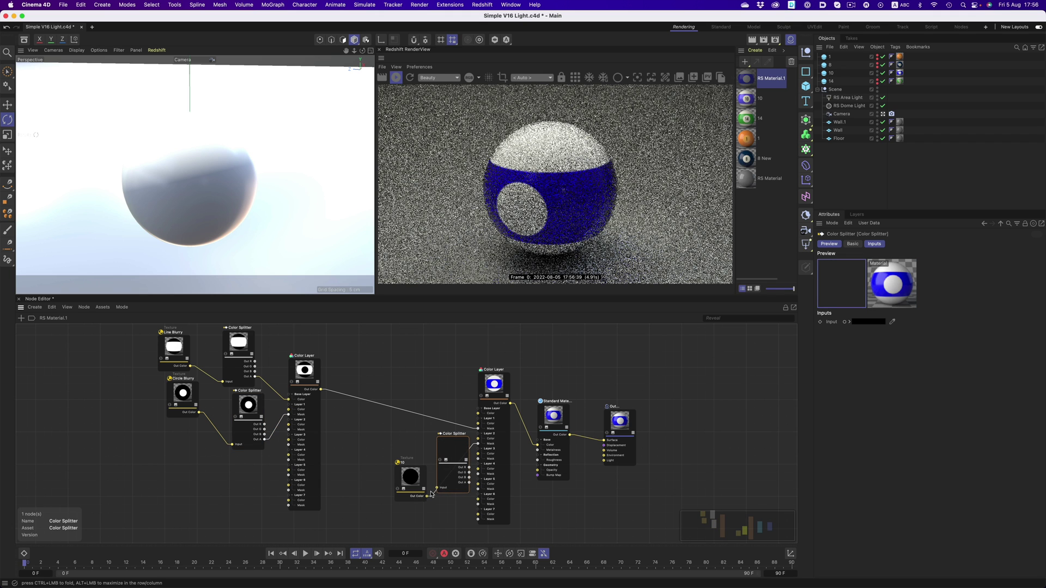
{"action": "left_click_drag", "start_coordinate": [440, 489], "coordinate": [438, 488]}
Set the Color Layer's Layer 2 colour to blue.
{"action": "left_click", "coordinate": [496, 385]}
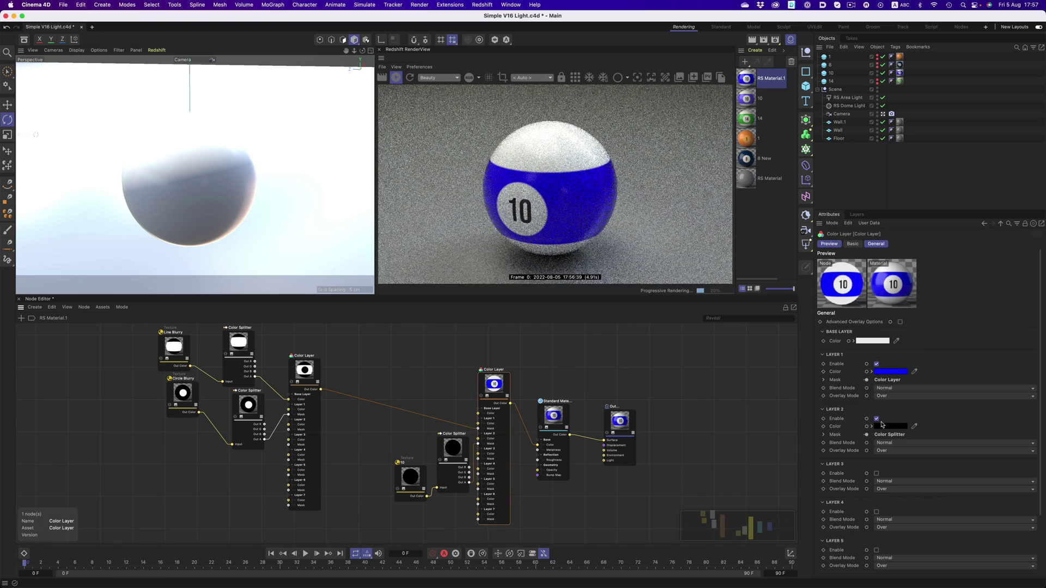
{"action": "left_click", "coordinate": [891, 426]}
{"action": "left_click", "coordinate": [954, 501]}
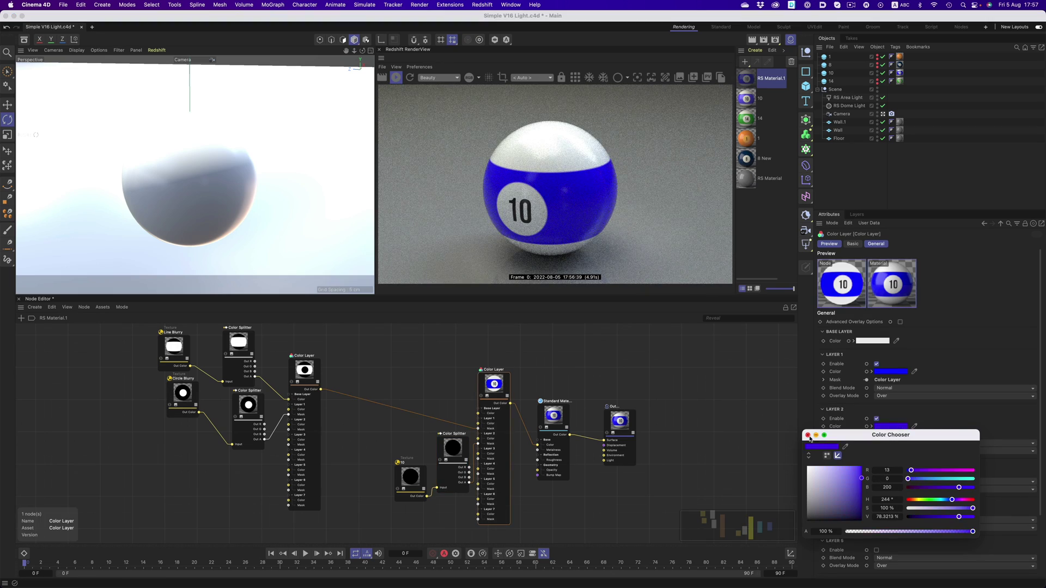
{"action": "left_click", "coordinate": [808, 436]}
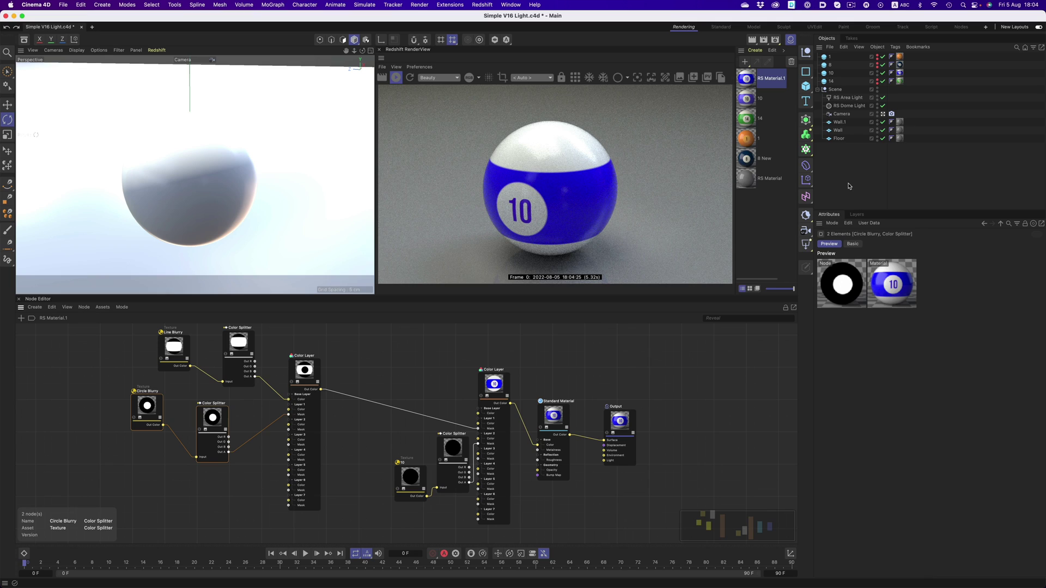
Unhide the 1 ball, wire the circle Color Splitter into the main Color Layer, and delete the stripe nodes.
{"action": "left_click", "coordinate": [878, 57]}
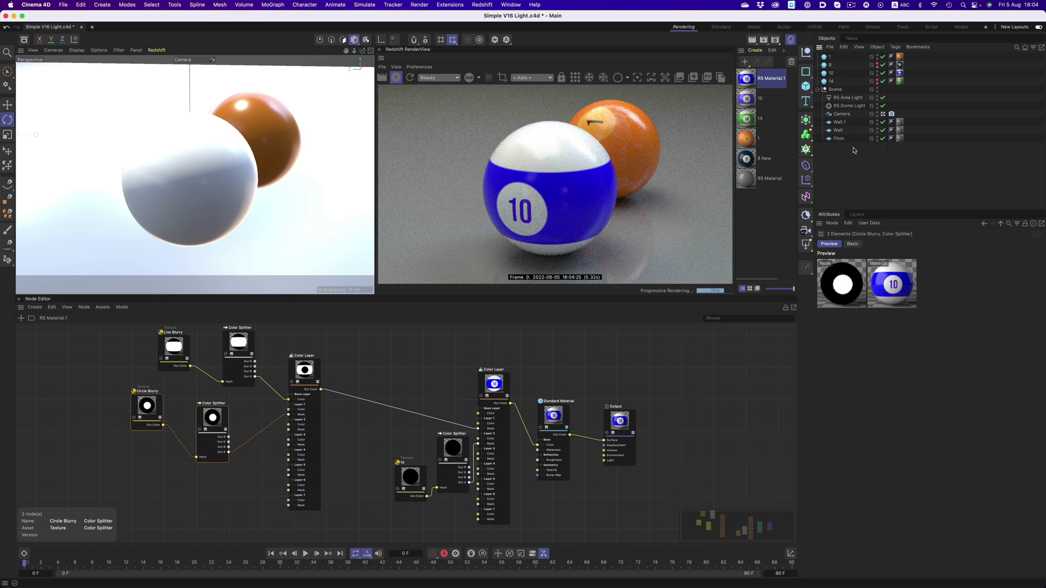
{"action": "left_click", "coordinate": [368, 441]}
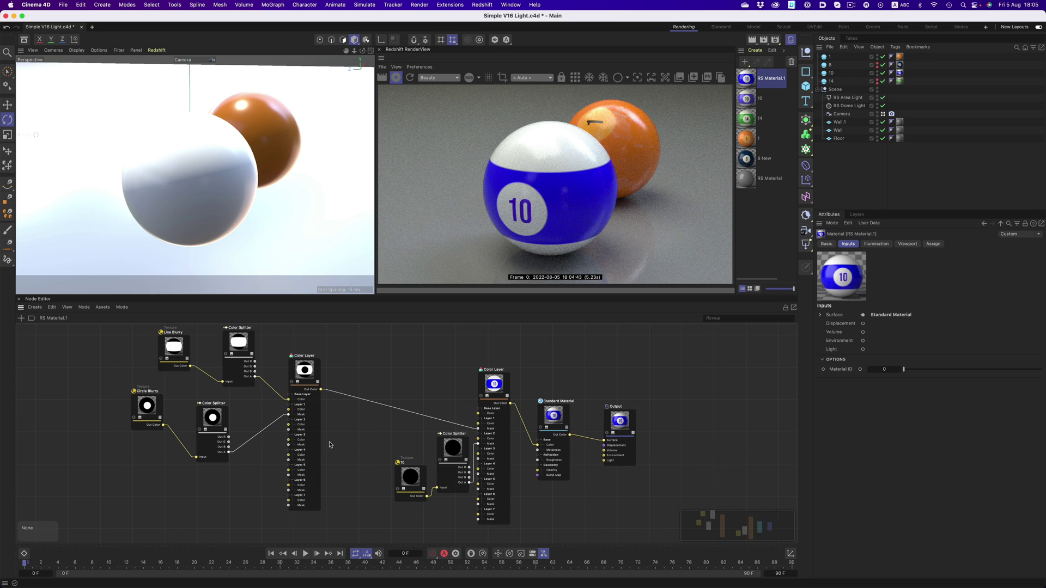
{"action": "left_click_drag", "start_coordinate": [240, 454], "coordinate": [478, 429]}
{"action": "left_click_drag", "start_coordinate": [275, 337], "coordinate": [345, 377]}
{"action": "key", "text": "Delete"}
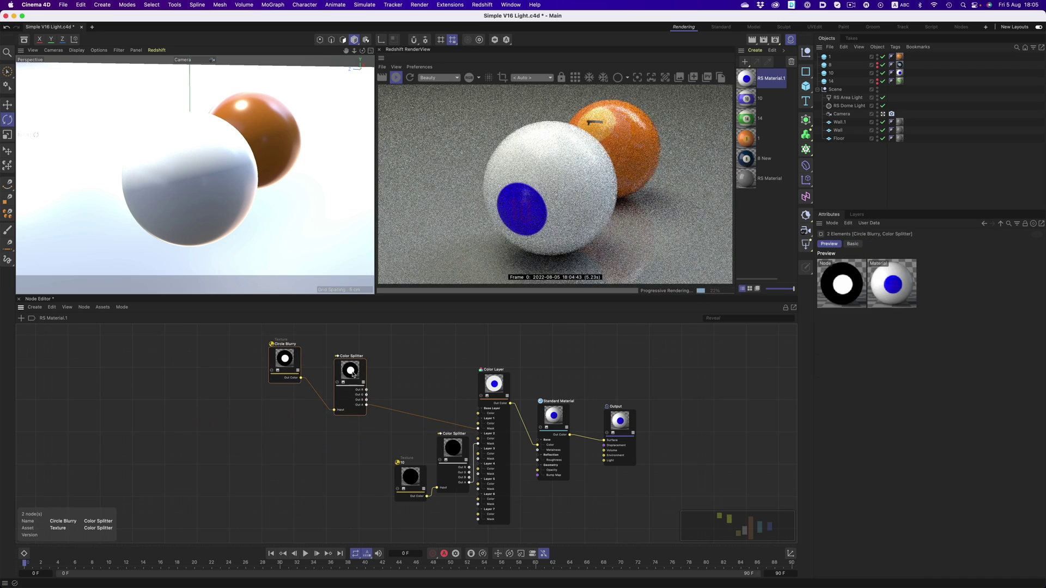
Bring 1.png in from Finder, wire it into the Color Layer, and delete texture 10.
{"action": "key", "text": "super+Tab"}
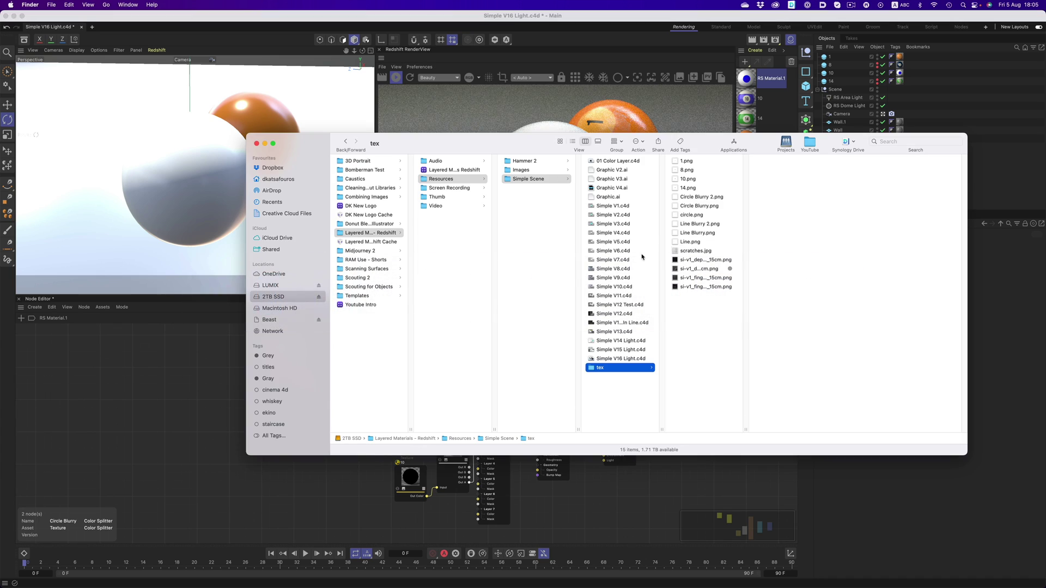
{"action": "left_click_drag", "start_coordinate": [677, 162], "coordinate": [479, 454]}
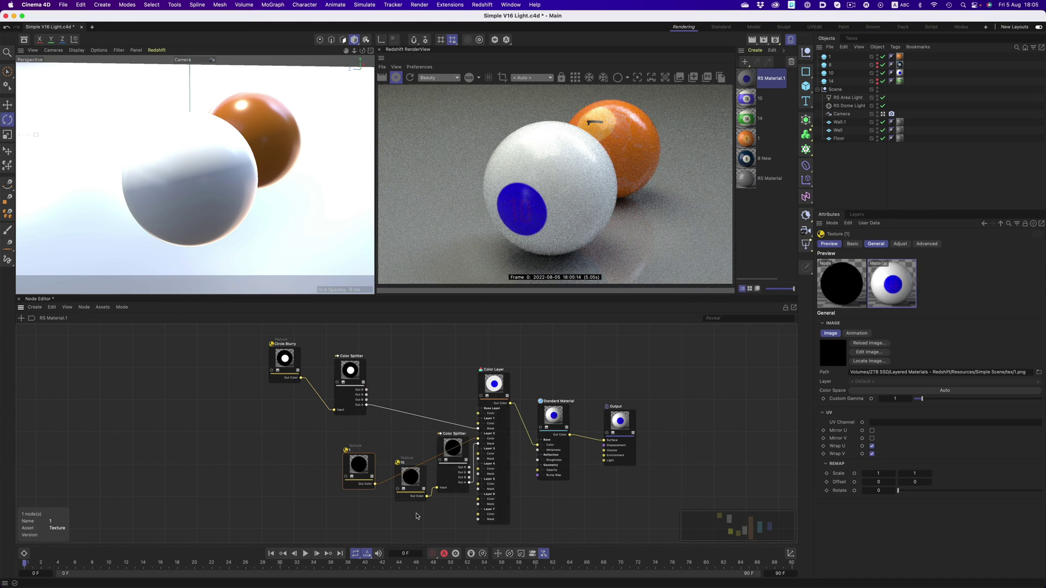
{"action": "left_click_drag", "start_coordinate": [414, 515], "coordinate": [450, 481]}
{"action": "key", "text": "Delete"}
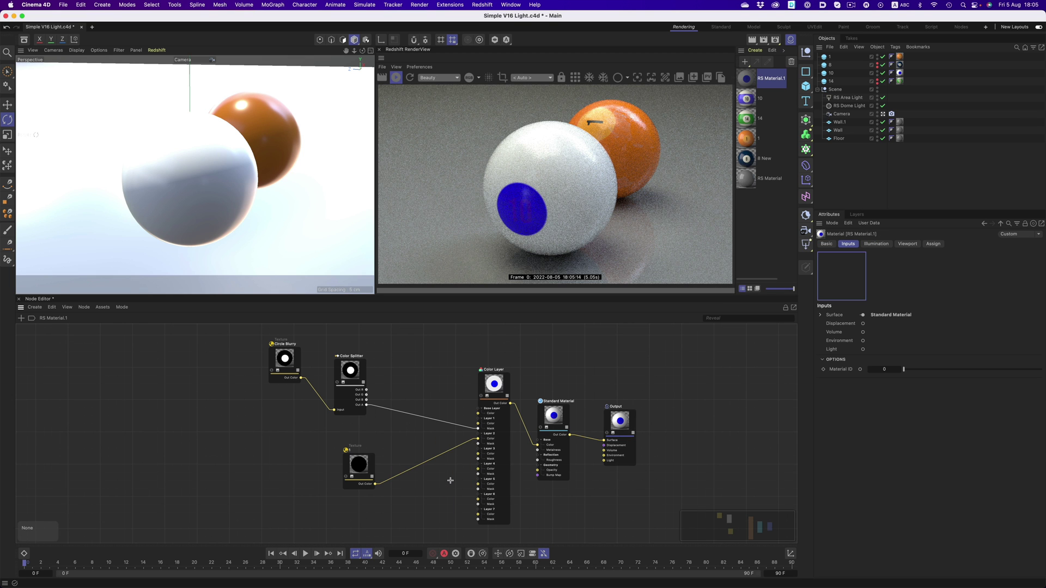
Make the Color Layer base orange and Layer 1 yellow, then orbit and zoom to inspect the ball.
{"action": "left_click", "coordinate": [494, 384]}
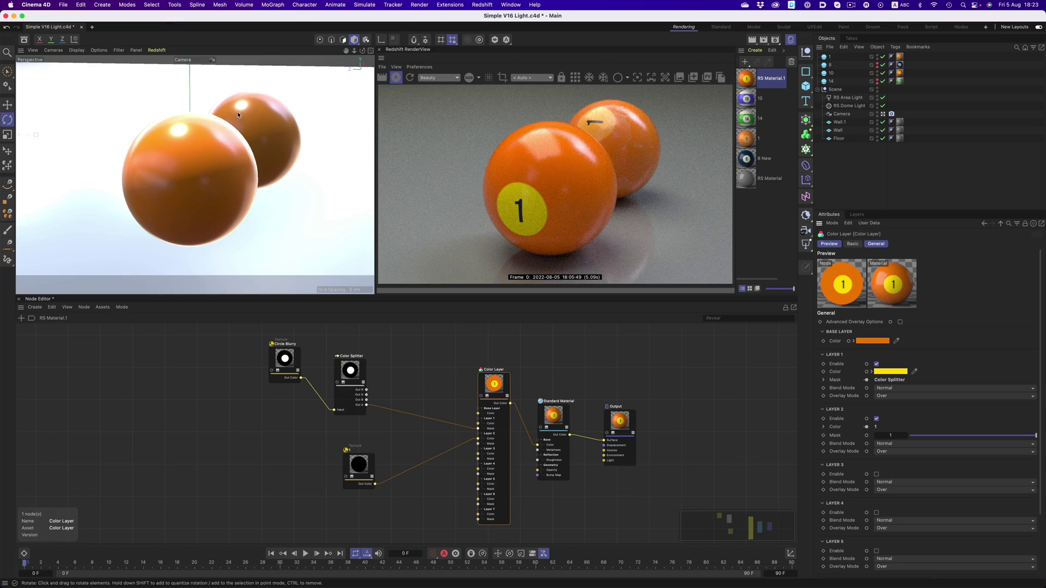
{"action": "scroll", "coordinate": [289, 96], "scroll_direction": "up", "scroll_amount": 5}
{"action": "left_click_drag", "start_coordinate": [297, 90], "coordinate": [274, 154], "text": "alt"}
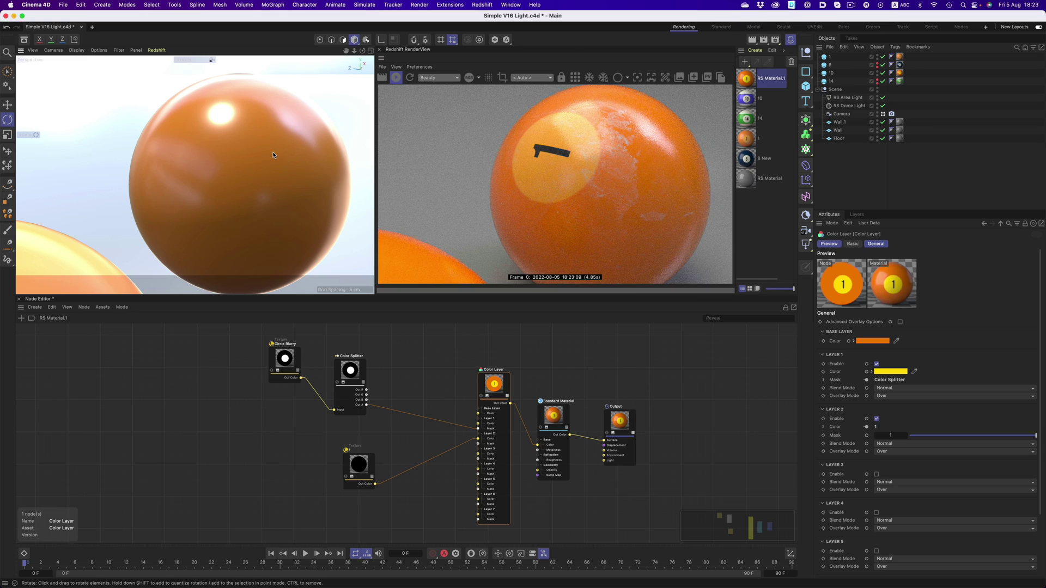
{"action": "scroll", "coordinate": [264, 156], "scroll_direction": "down", "scroll_amount": 5}
{"action": "left_click_drag", "start_coordinate": [245, 164], "coordinate": [231, 173], "text": "alt"}
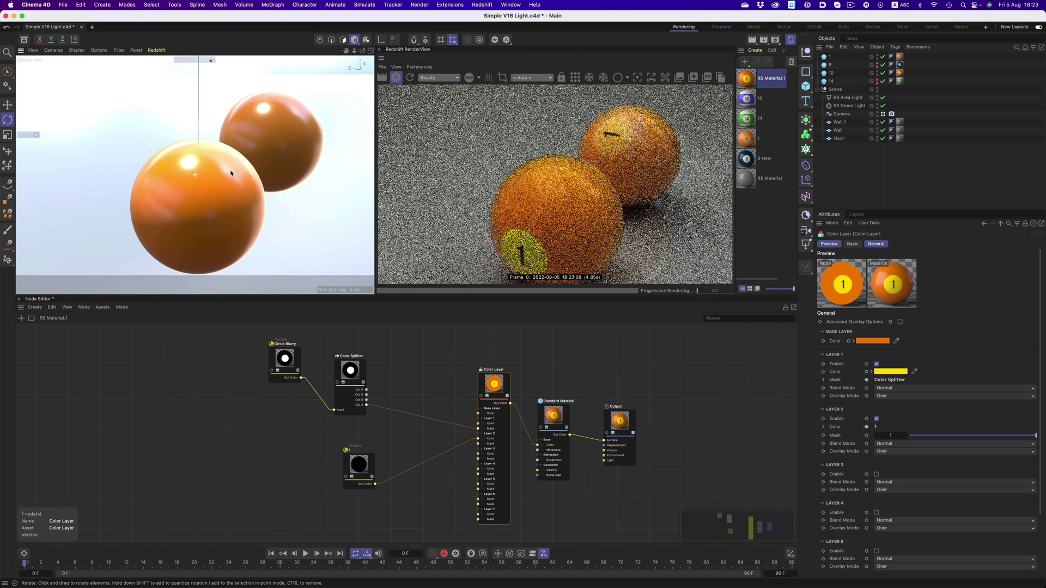
{"action": "key", "text": "super+Tab"}
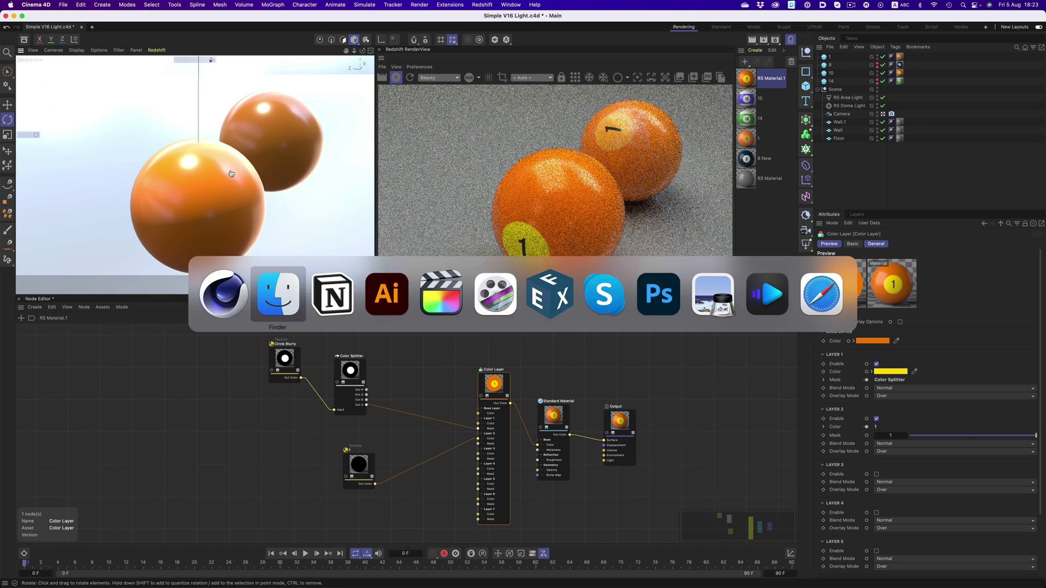
Add the si-v1_deposits_08_15cm texture and enable a white Layer 3 masked by it.
{"action": "left_click_drag", "start_coordinate": [707, 269], "coordinate": [478, 459]}
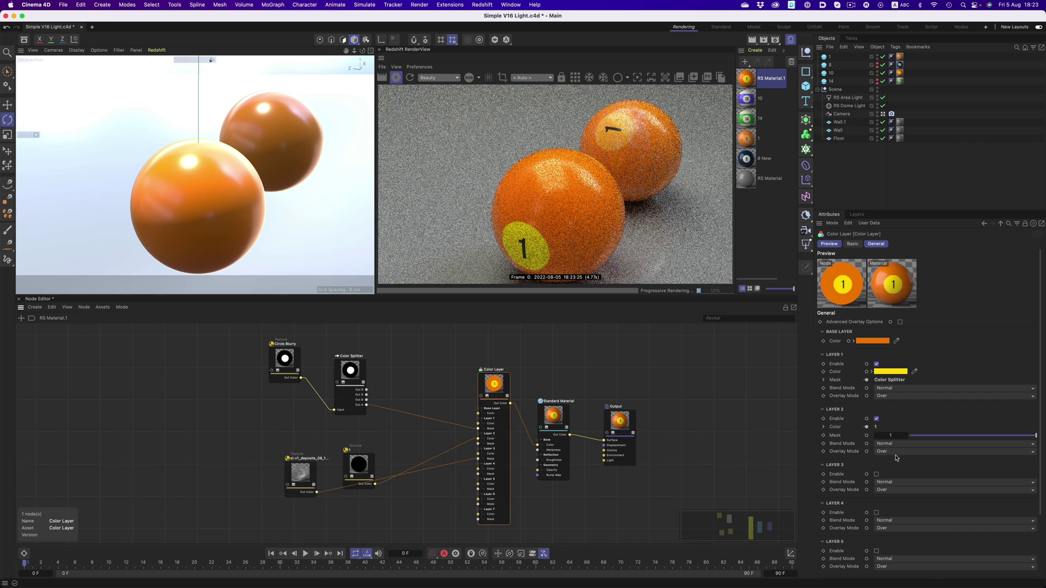
{"action": "left_click", "coordinate": [877, 475]}
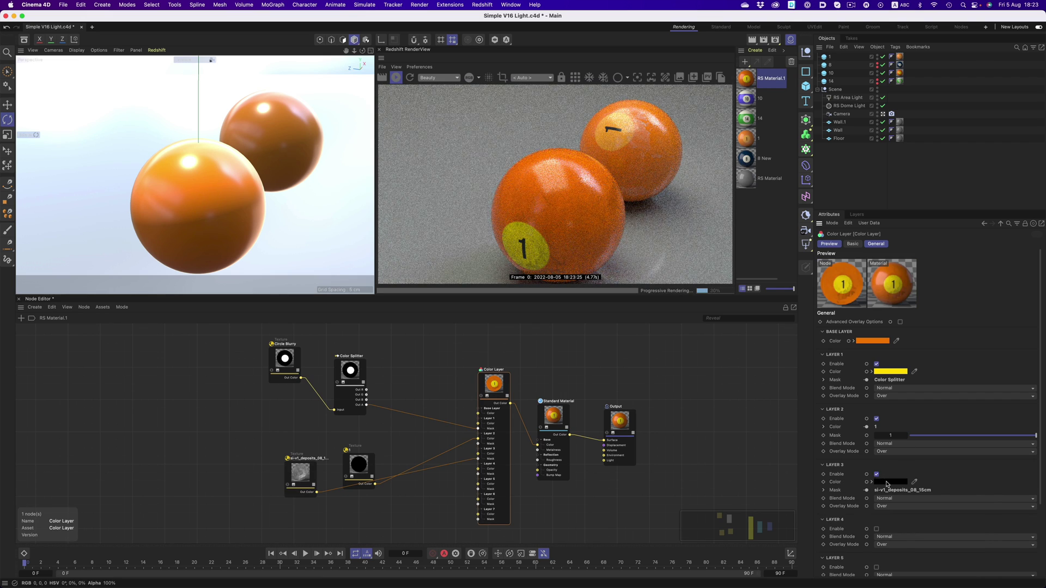
{"action": "left_click", "coordinate": [891, 482]}
{"action": "left_click", "coordinate": [810, 504]}
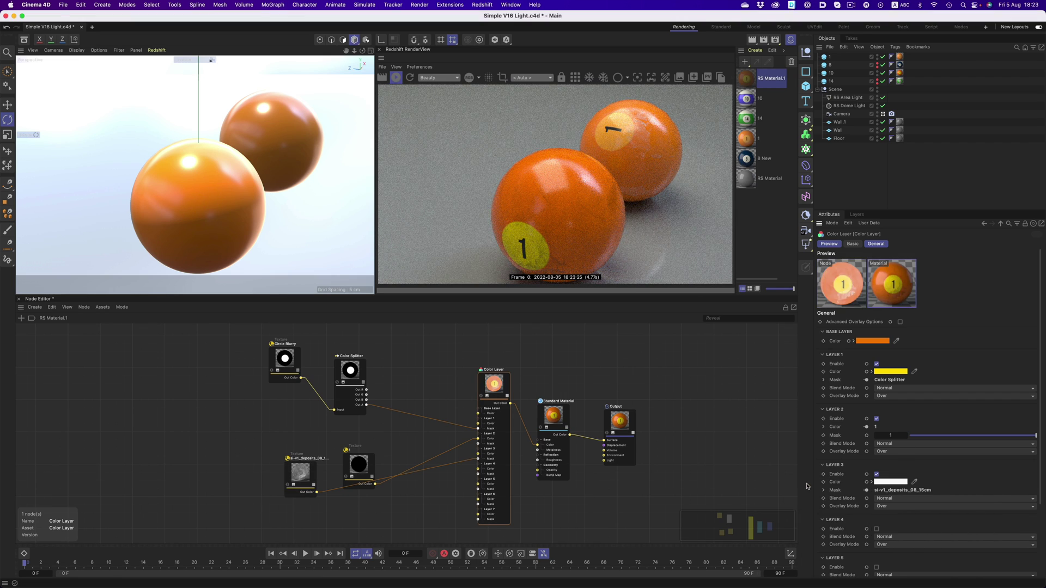
{"action": "left_click_drag", "start_coordinate": [298, 475], "coordinate": [344, 504]}
{"action": "left_click_drag", "start_coordinate": [358, 464], "coordinate": [338, 447]}
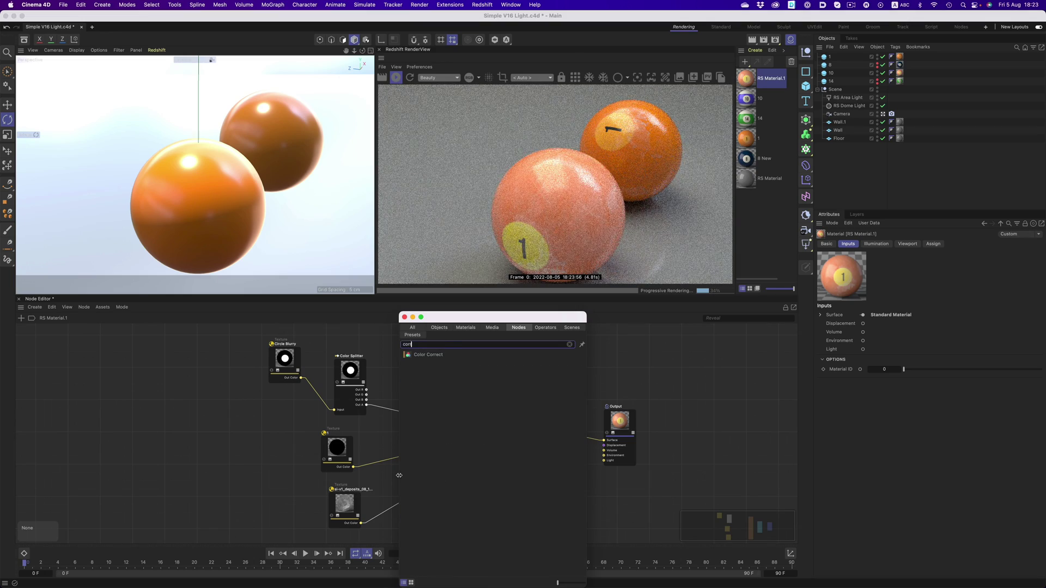
Insert a Color Correct node on the deposits texture's wire into the Color Layer.
{"action": "key", "text": "Down"}
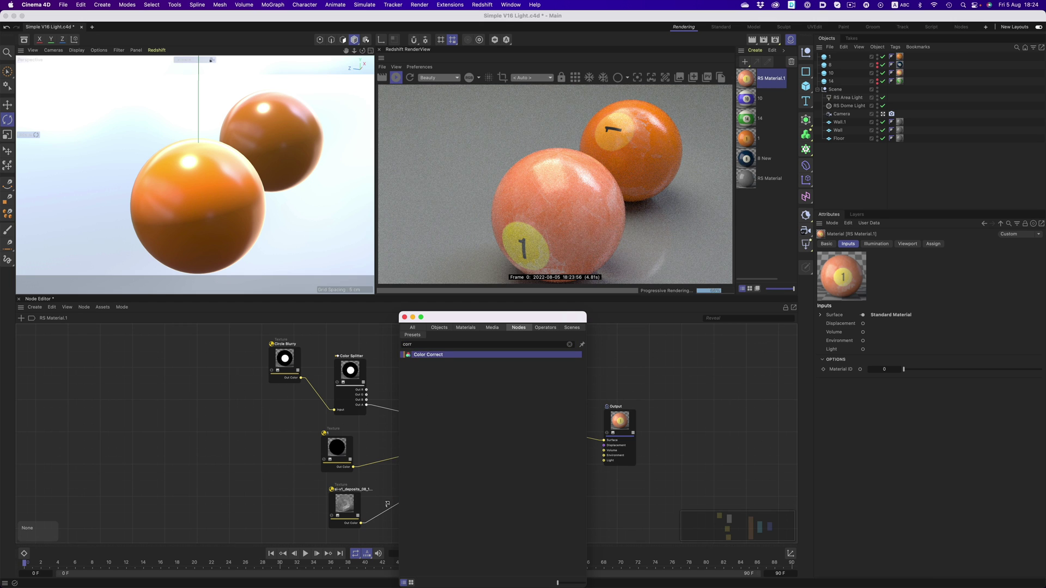
{"action": "key", "text": "Return"}
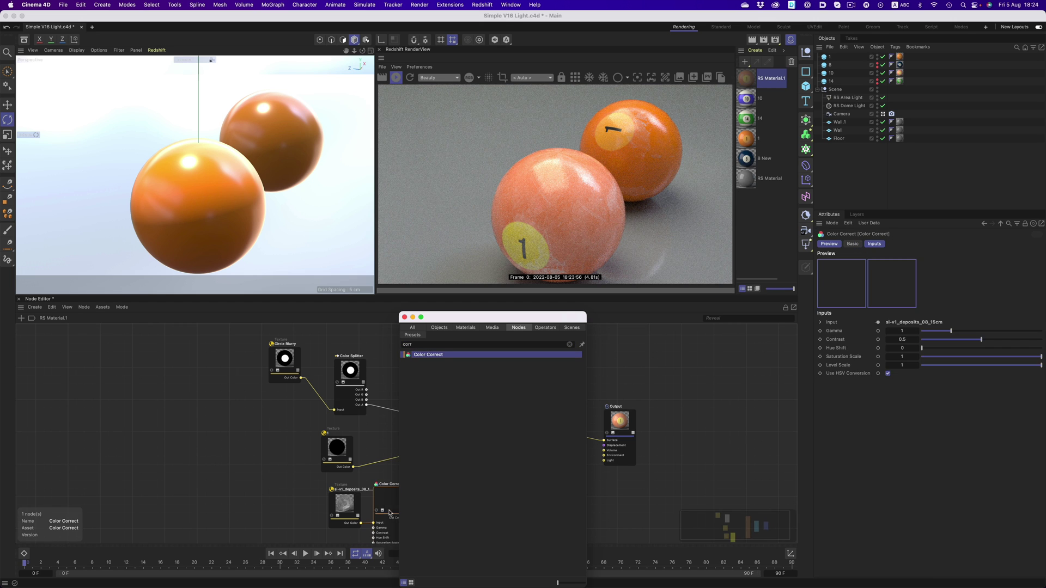
{"action": "left_click", "coordinate": [404, 317]}
{"action": "left_click_drag", "start_coordinate": [401, 495], "coordinate": [420, 484]}
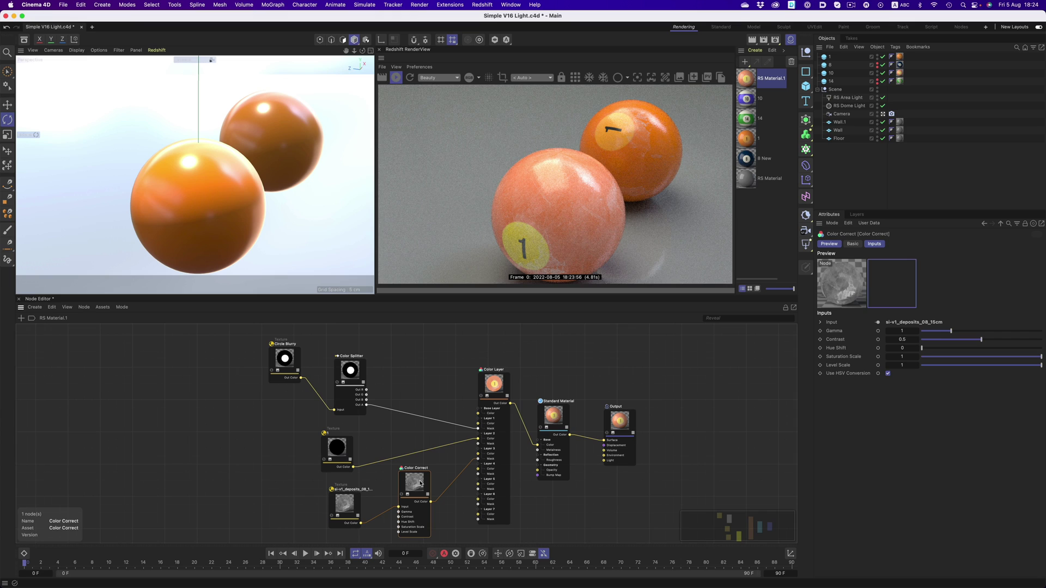
Set the Color Correct contrast to 0.8.
{"action": "left_click", "coordinate": [904, 340]}
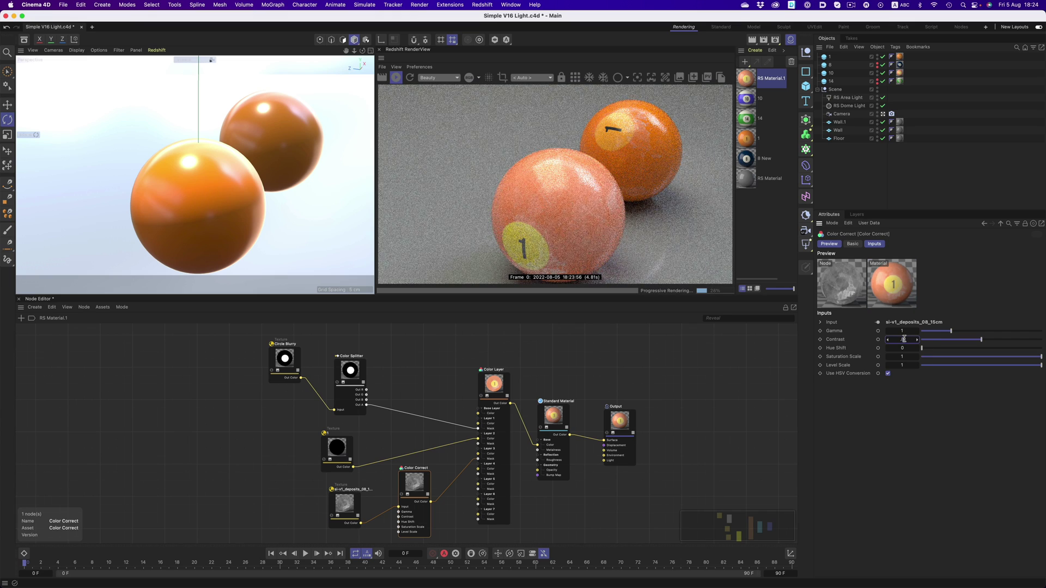
{"action": "type", "text": "0.8"}
{"action": "key", "text": "Return"}
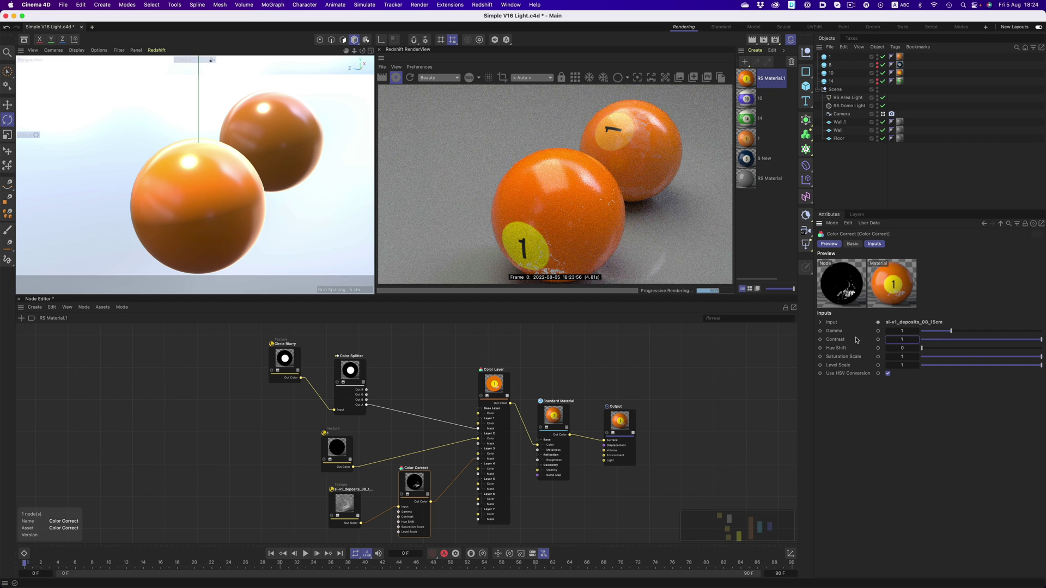
Adjust the Color Correct contrast and gamma sliders for the deposits mask.
{"action": "left_click_drag", "start_coordinate": [903, 340], "coordinate": [902, 340]}
{"action": "left_click", "coordinate": [905, 331]}
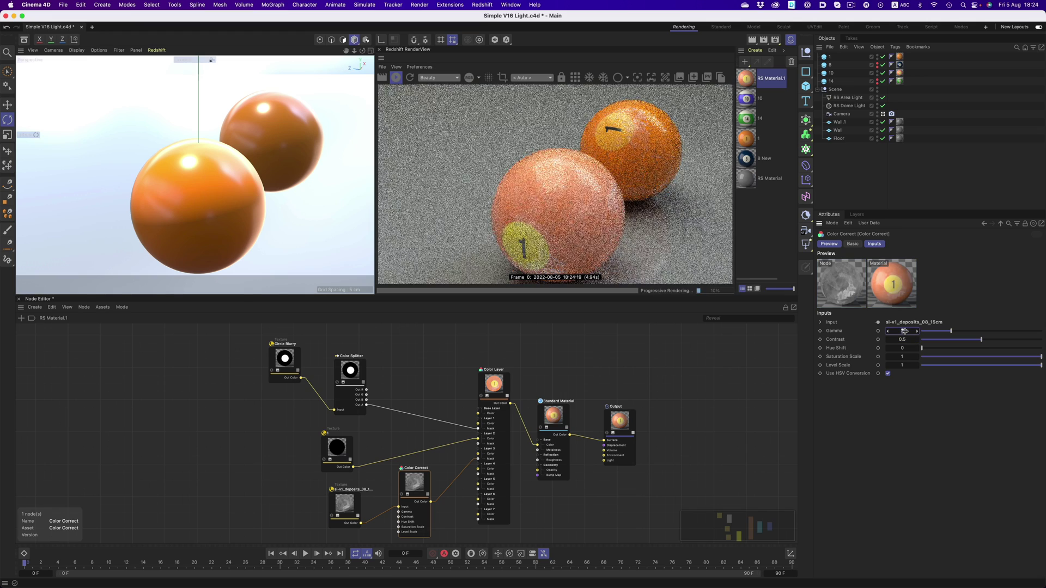
{"action": "left_click_drag", "start_coordinate": [905, 332], "coordinate": [905, 331]}
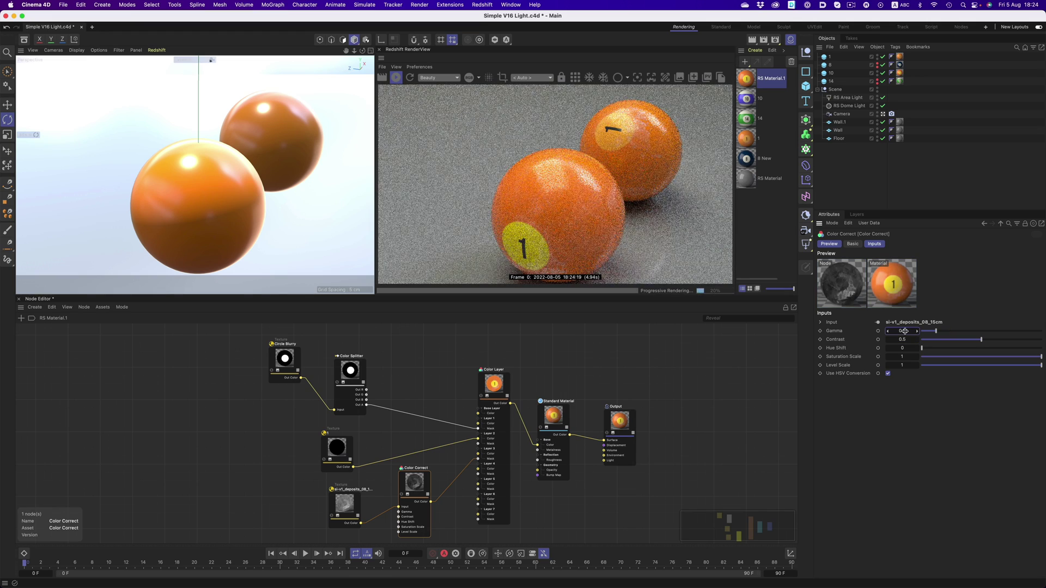
{"action": "left_click", "coordinate": [904, 340]}
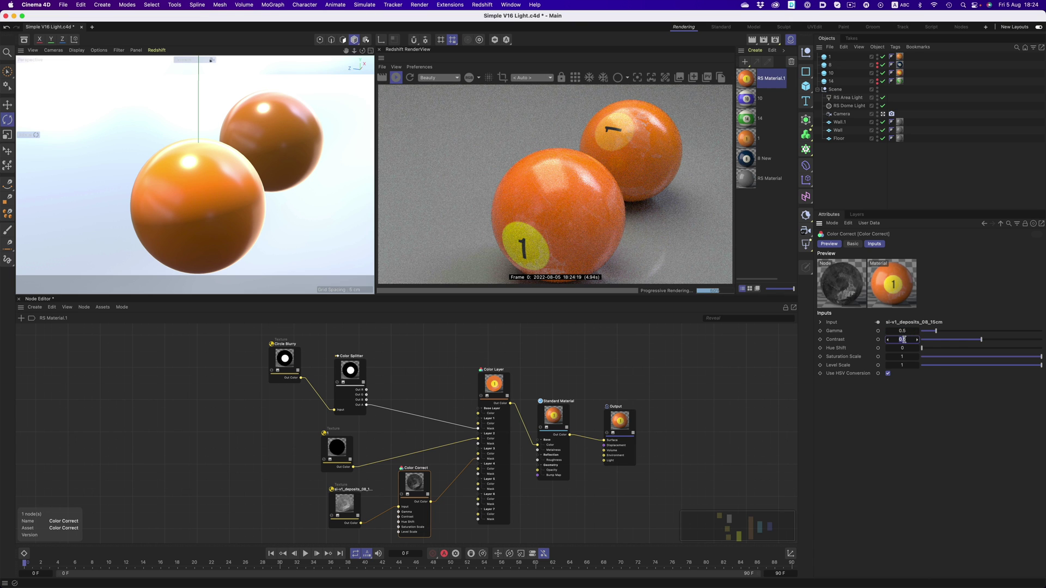
{"action": "key", "text": "Return"}
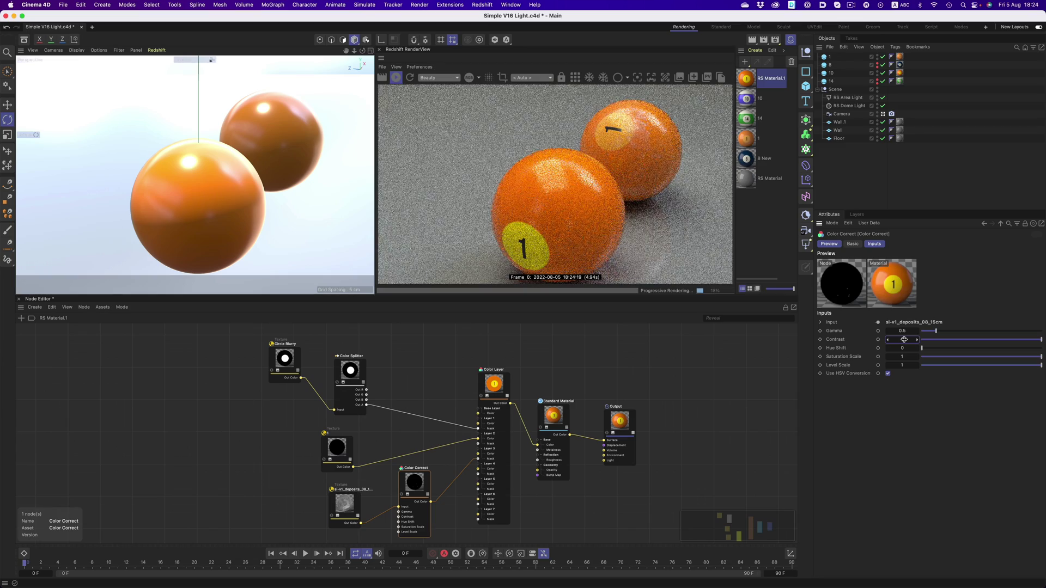
{"action": "mouse_move", "coordinate": [221, 207]}
{"action": "left_mouse_down", "text": "alt"}
{"action": "mouse_move", "coordinate": [222, 245]}
{"action": "mouse_move", "coordinate": [230, 207]}
{"action": "left_mouse_up", "text": "alt"}
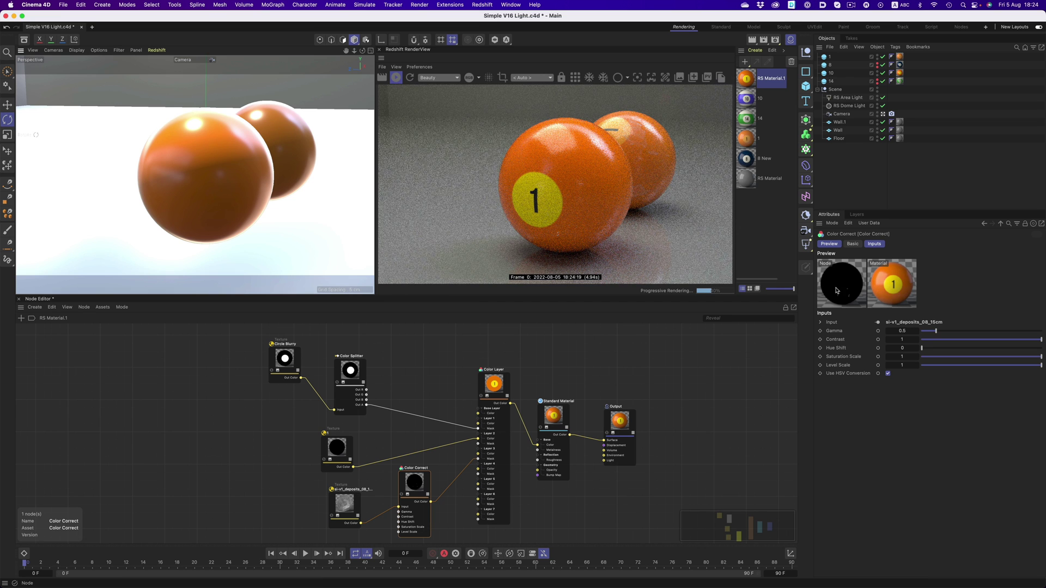
Set the Color Correct gamma to 2.2.
{"action": "double_click", "coordinate": [899, 331]}
{"action": "type", "text": "2.2"}
{"action": "key", "text": "Return"}
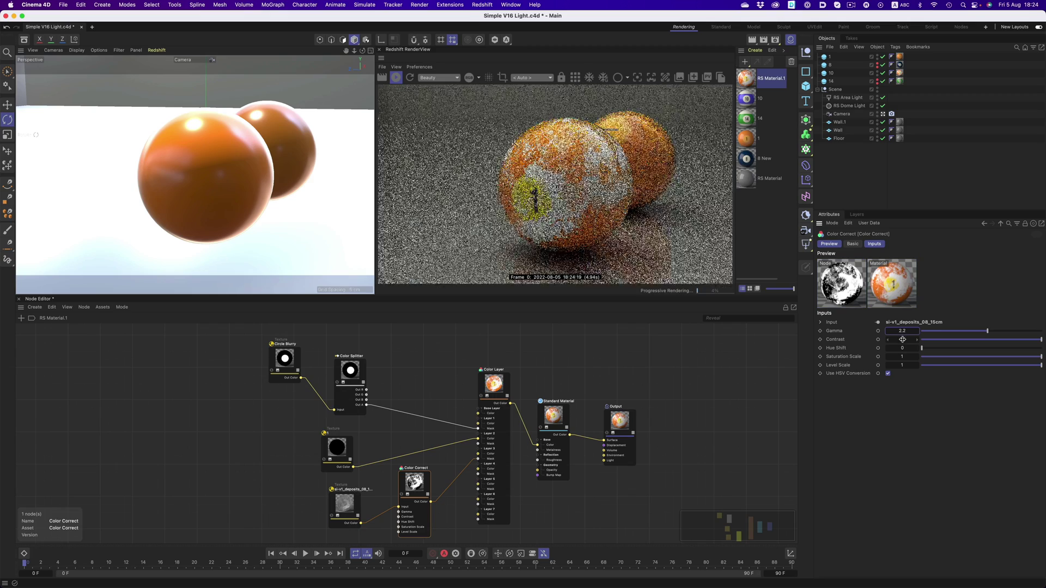